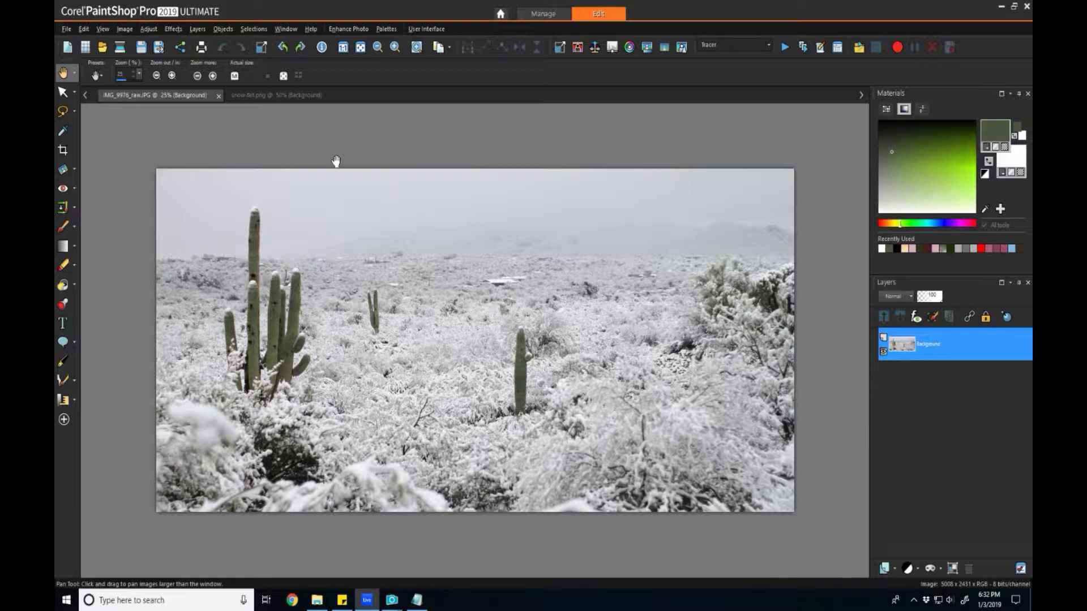
Copy the snow-fall image and paste it onto the cactus photo as a new layer
left_click(274, 95)
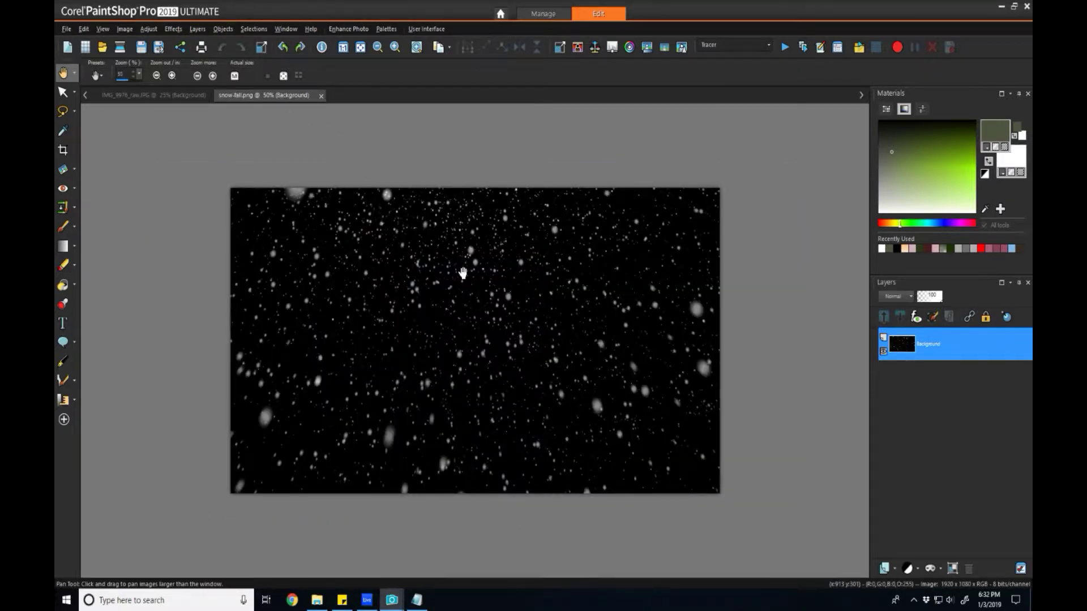
right_click(445, 285)
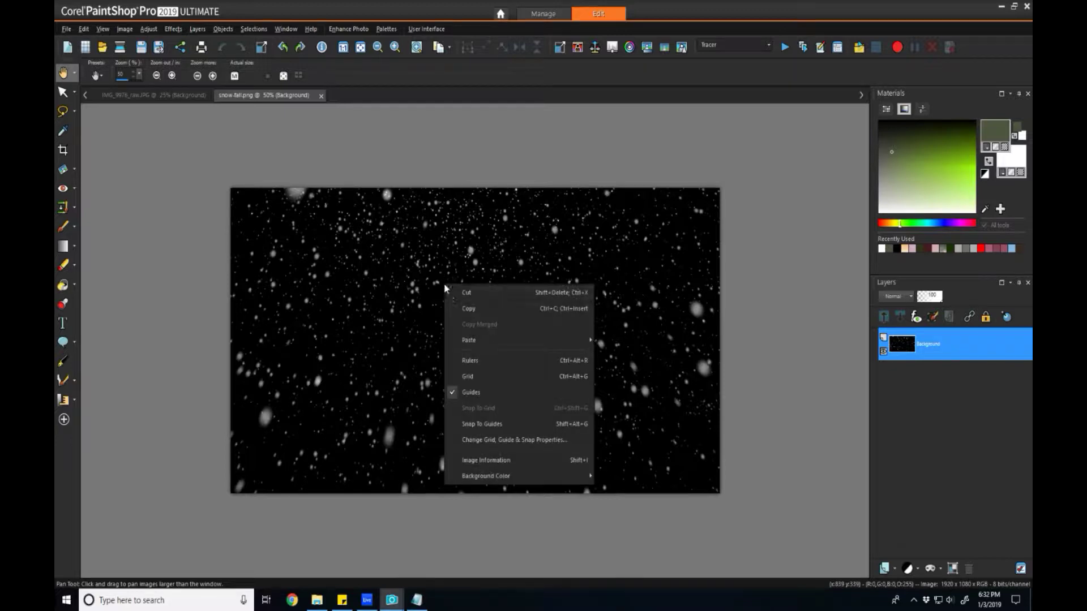
left_click(462, 313)
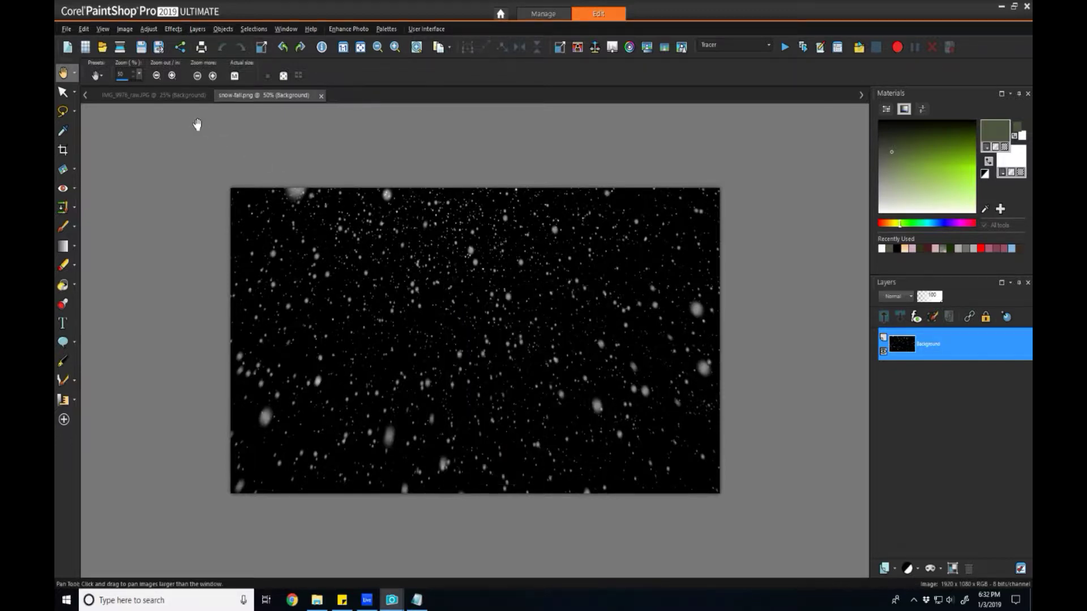
left_click(154, 95)
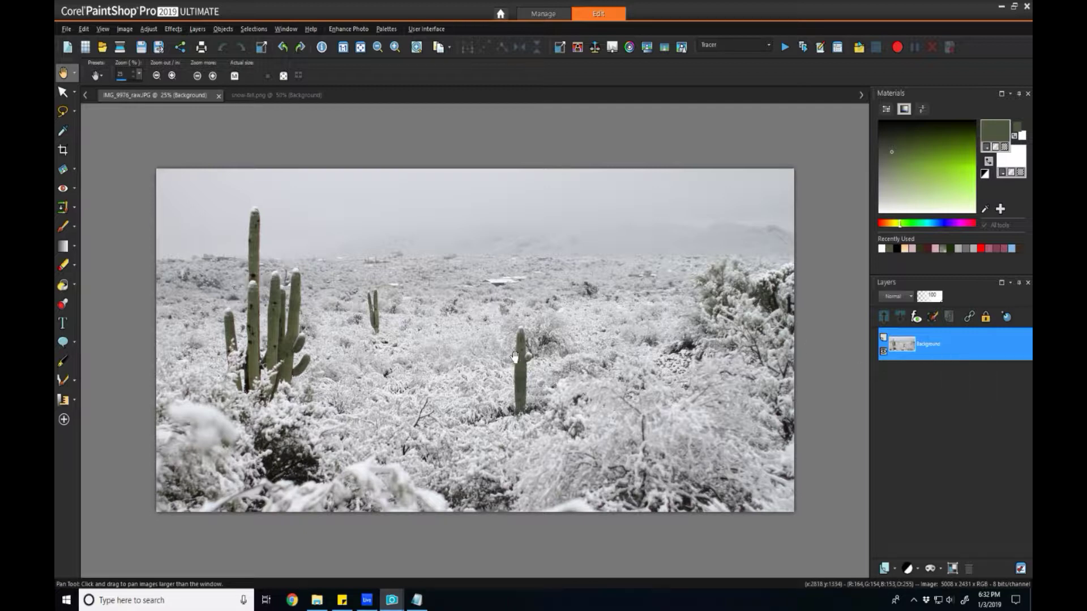
key("ctrl+v")
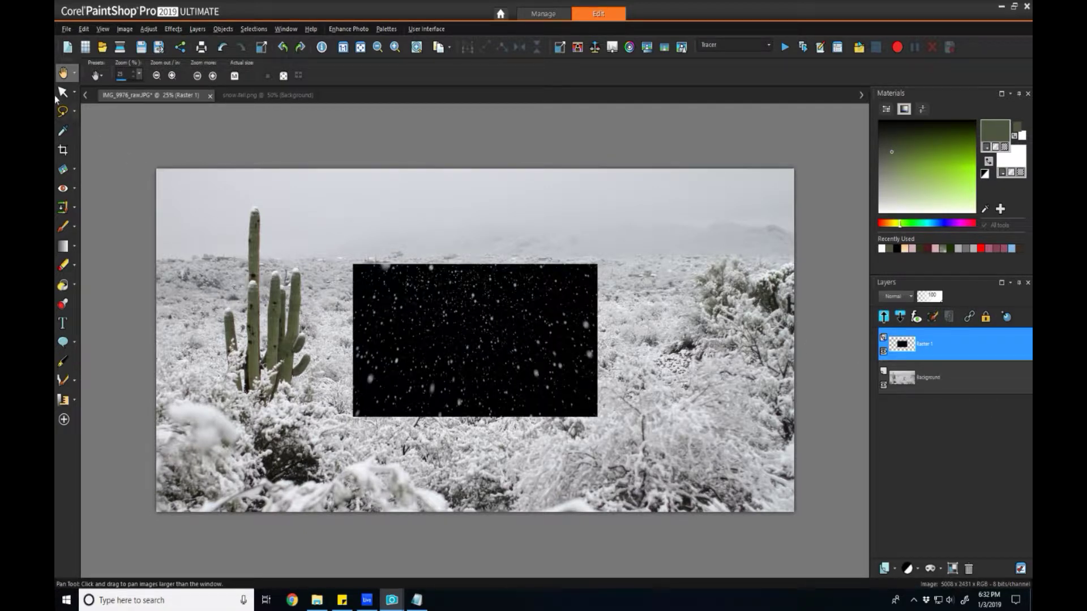
Move and stretch the snow layer with the Pick tool to cover the whole photo
left_click(61, 92)
left_click_drag(427, 324, 231, 228)
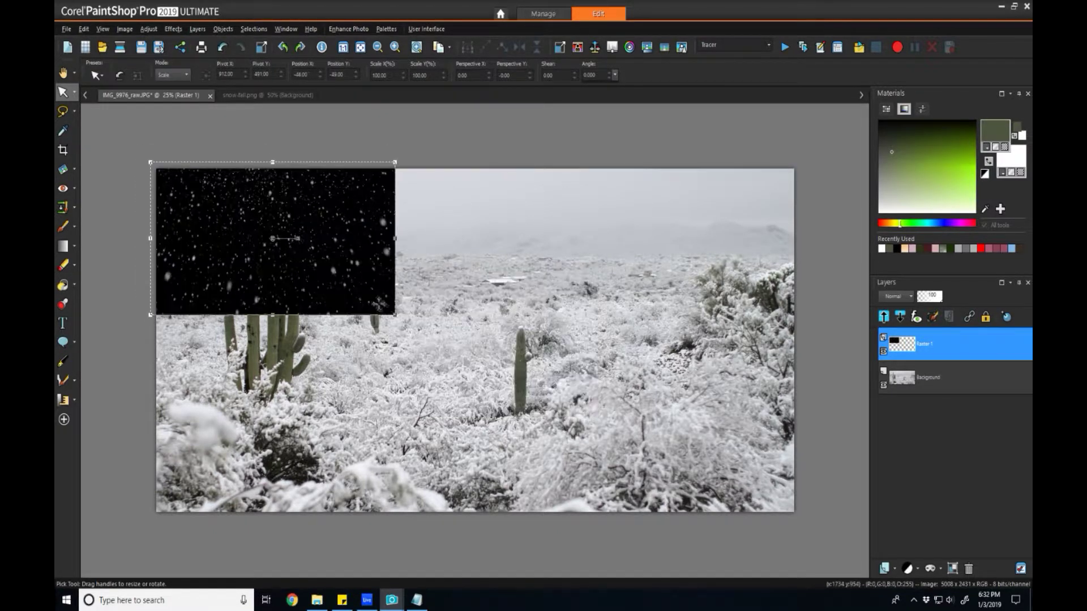
left_click_drag(395, 315, 832, 497)
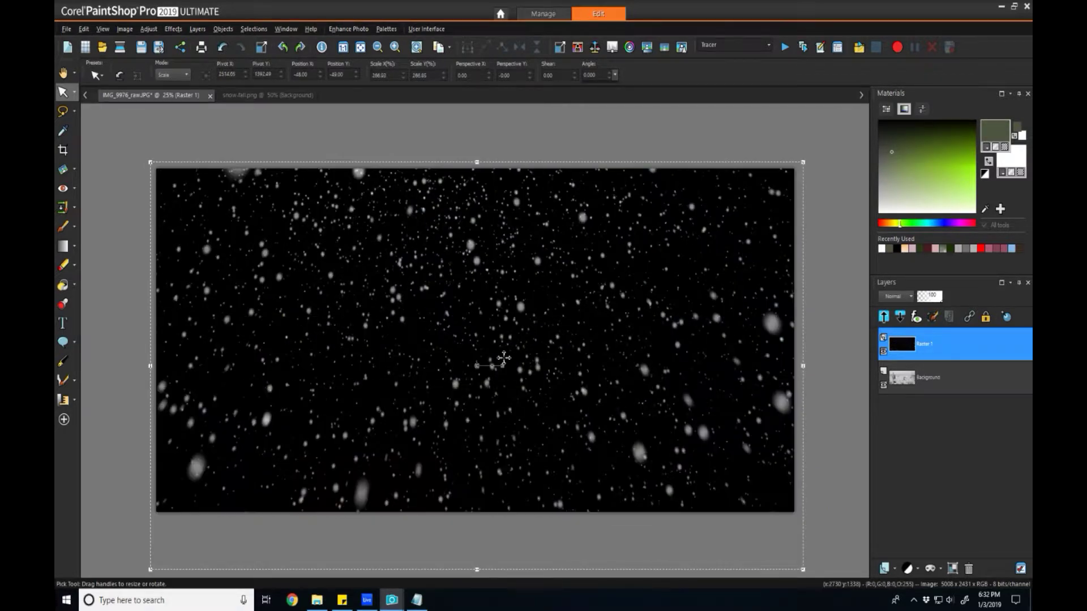
mouse_move(926, 349)
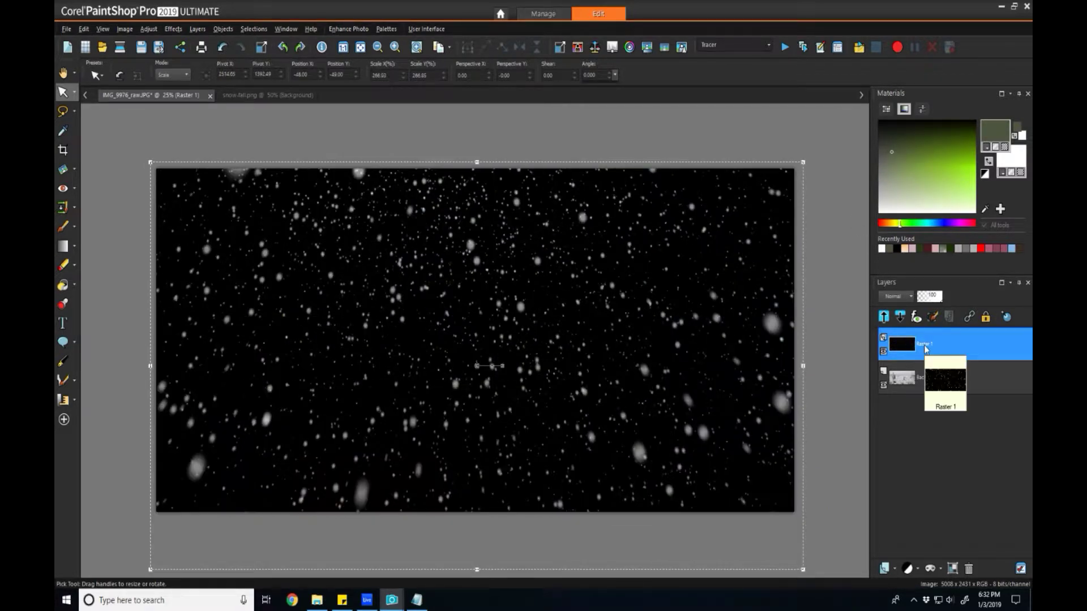
left_click(909, 296)
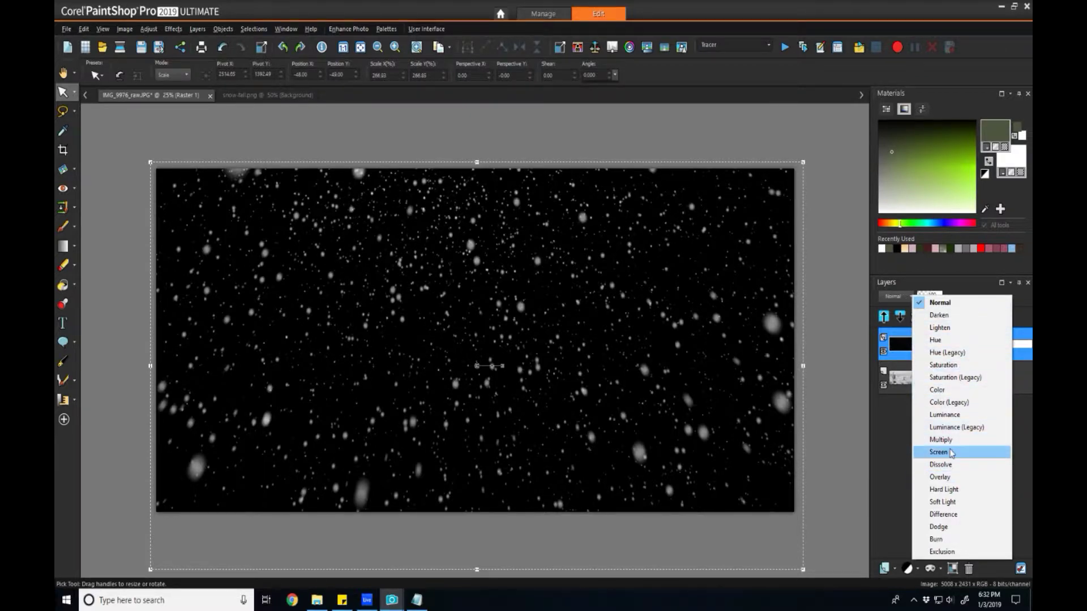
Set the snow layer's blend mode to Screen so only the flakes show
left_click(939, 452)
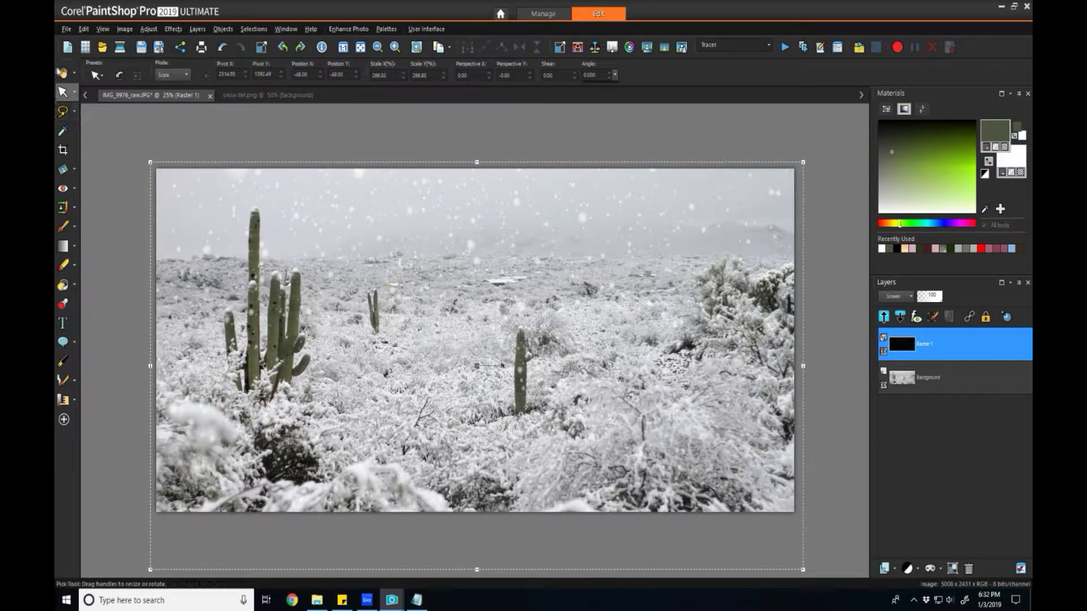
left_click(62, 73)
scroll(187, 258, "up", 1)
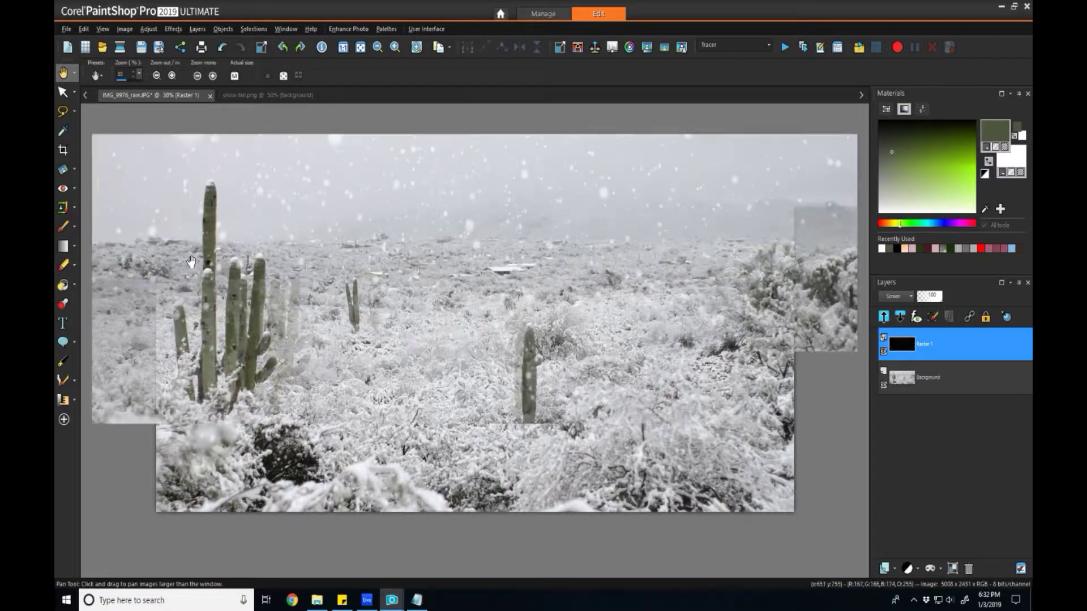
scroll(274, 268, "up", 4)
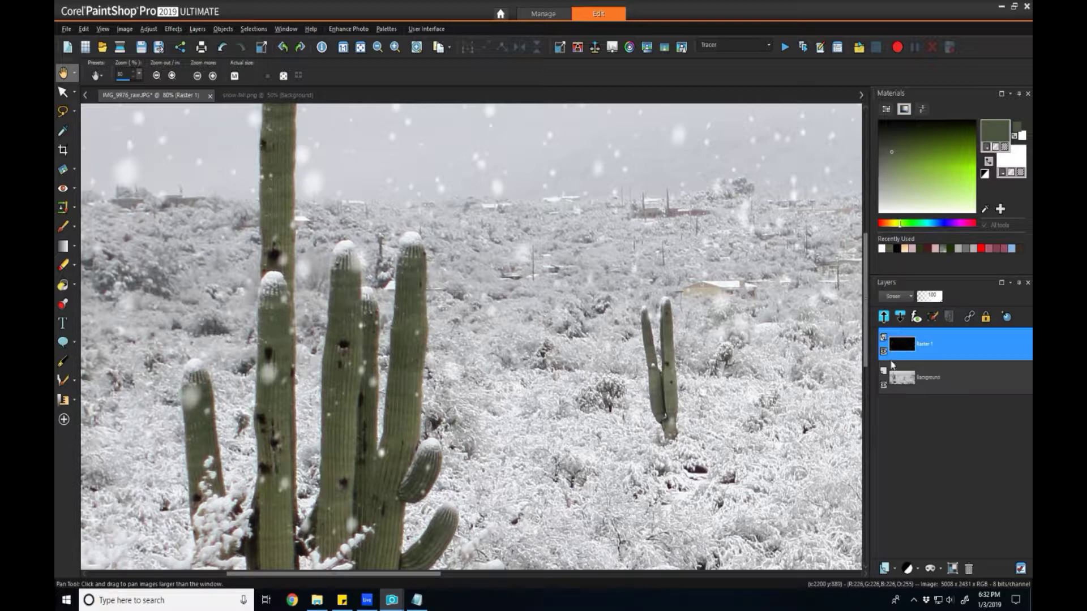
Toggle the snow layer's visibility off and back on to compare the result
left_click(883, 351)
left_click(883, 352)
scroll(304, 314, "down", 2)
scroll(304, 314, "down", 3)
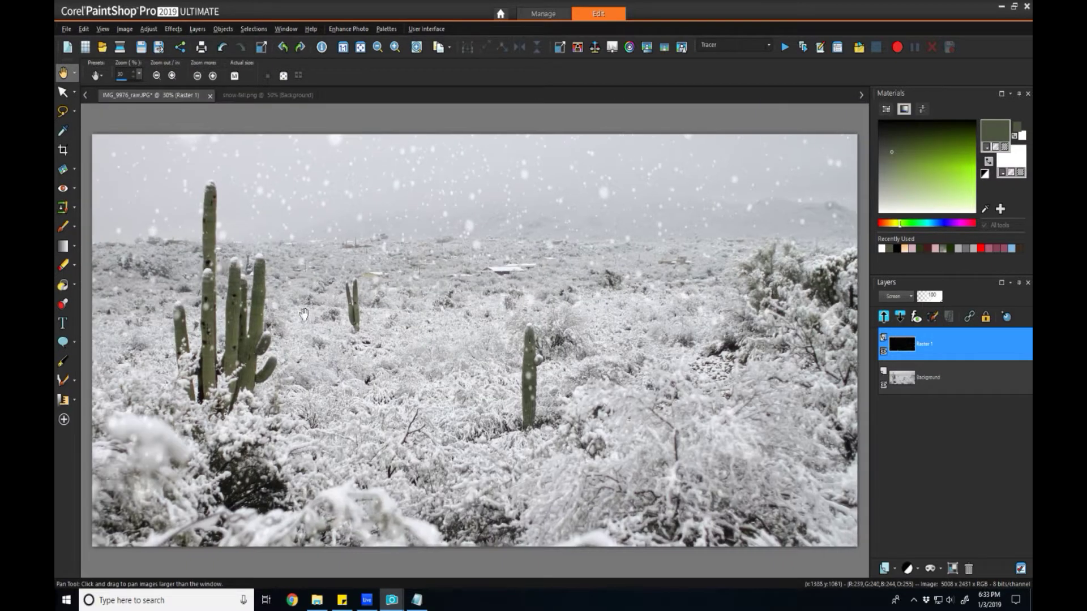
scroll(307, 312, "down", 1)
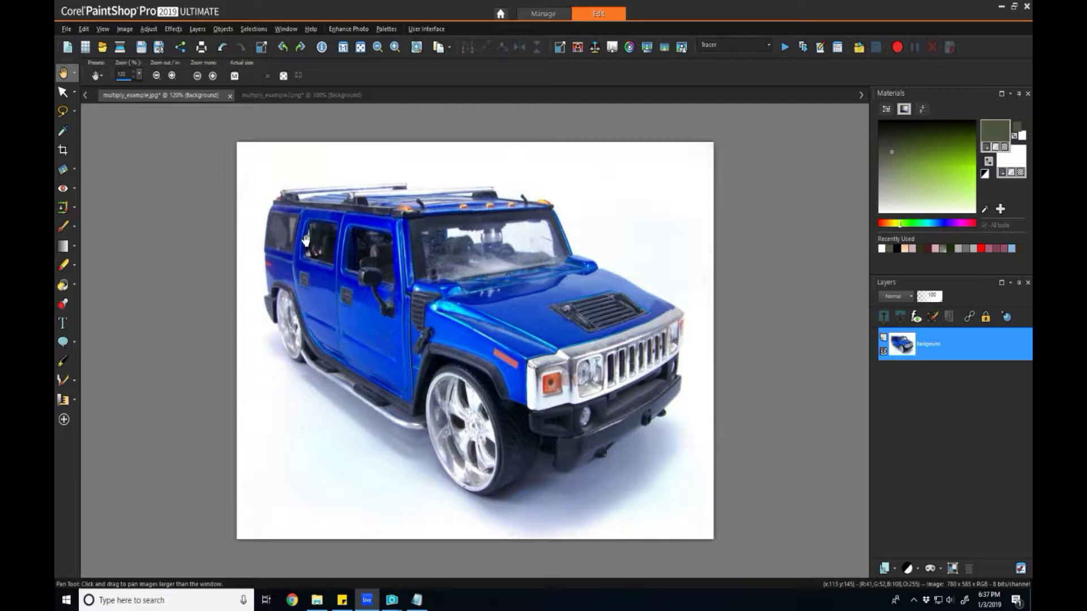
Copy the Dallas Fuel logo and paste it into the blue car photo as a new layer
left_click(289, 96)
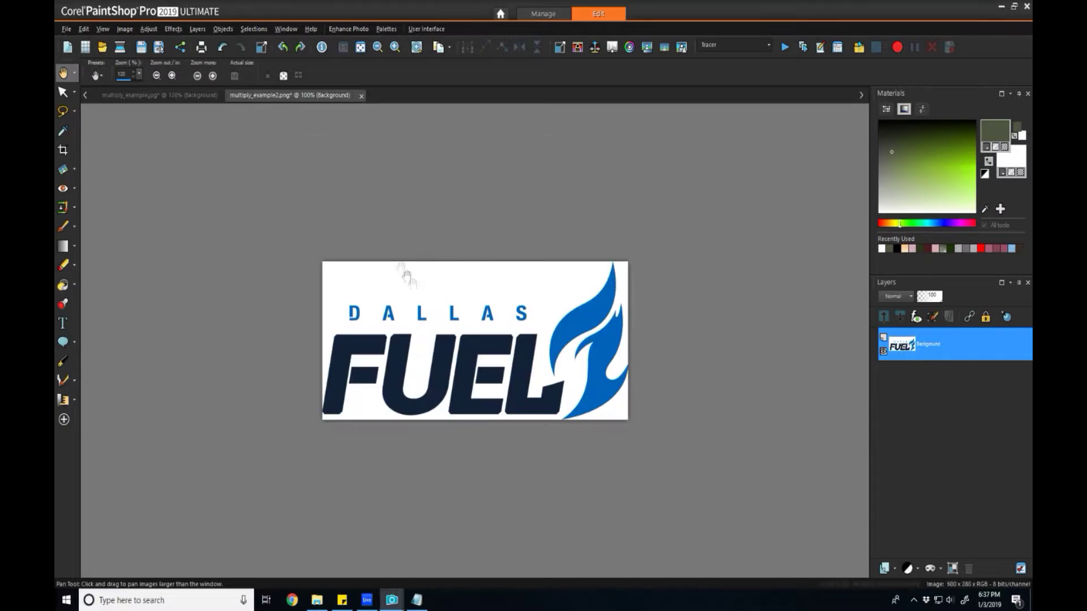
right_click(427, 311)
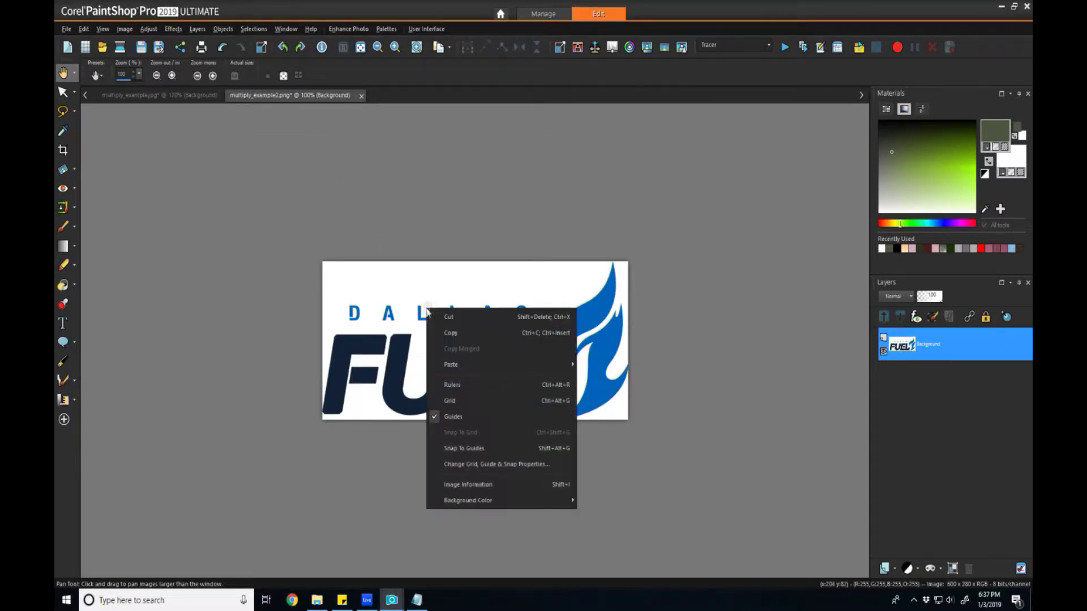
left_click(450, 332)
left_click(160, 95)
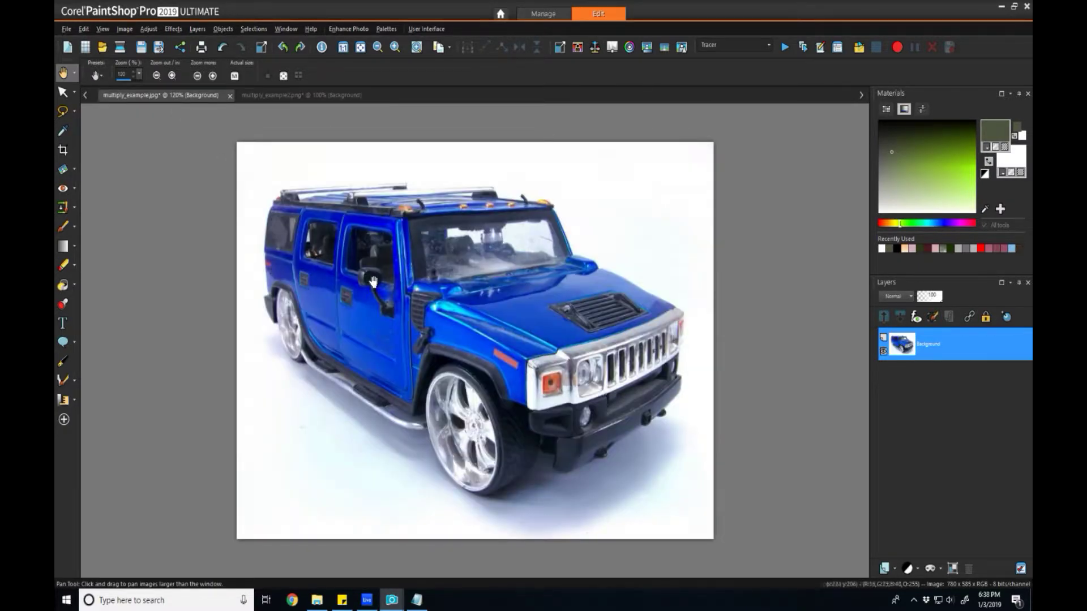
key("ctrl+v")
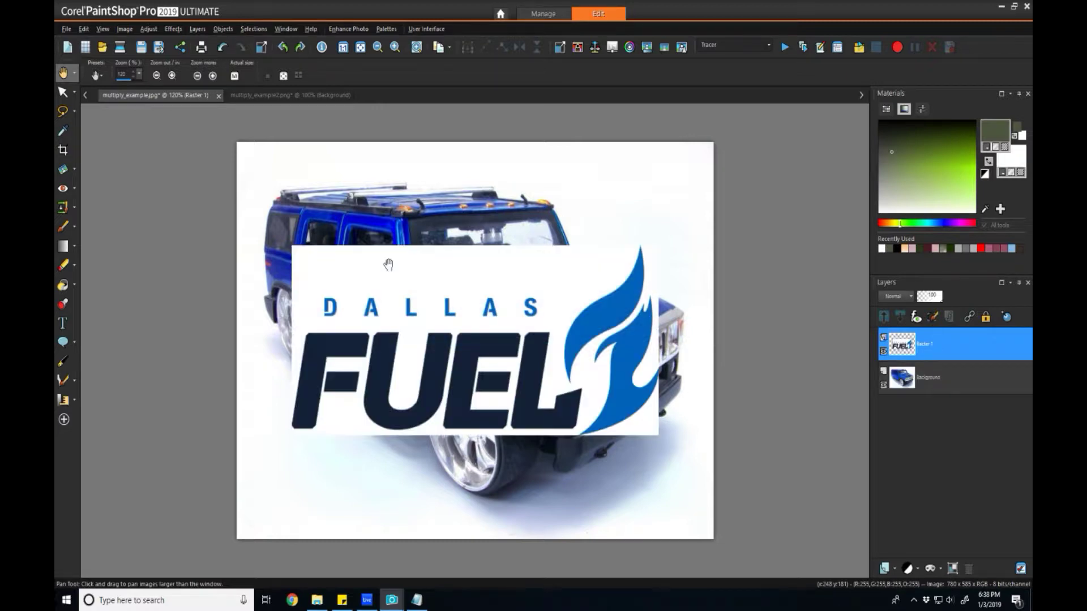
Scale the logo down and narrow it to door size with the Pick tool
left_click(63, 92)
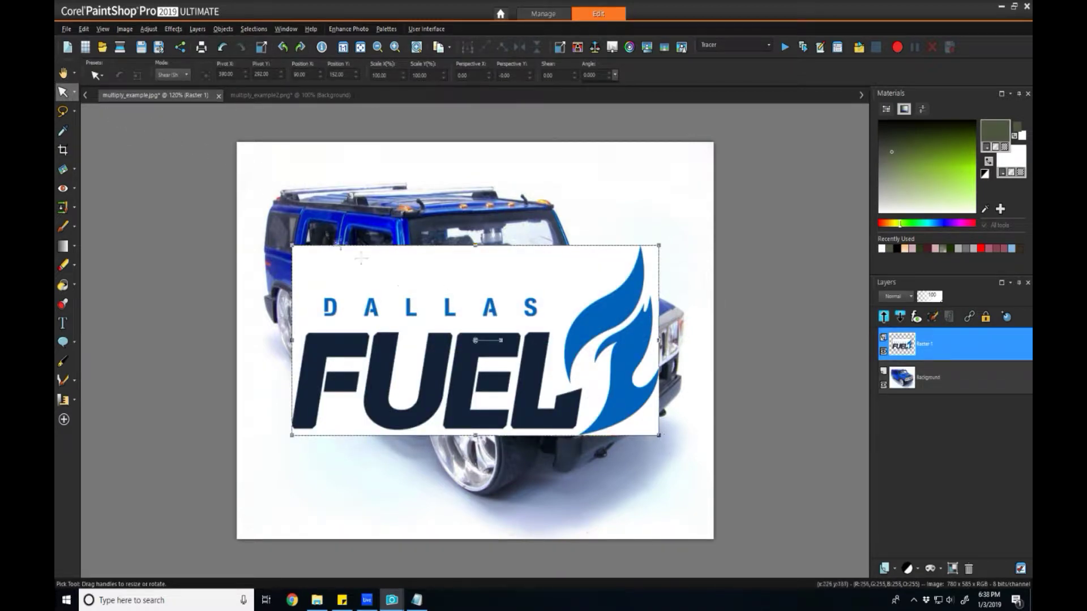
left_click(172, 74)
left_click(169, 83)
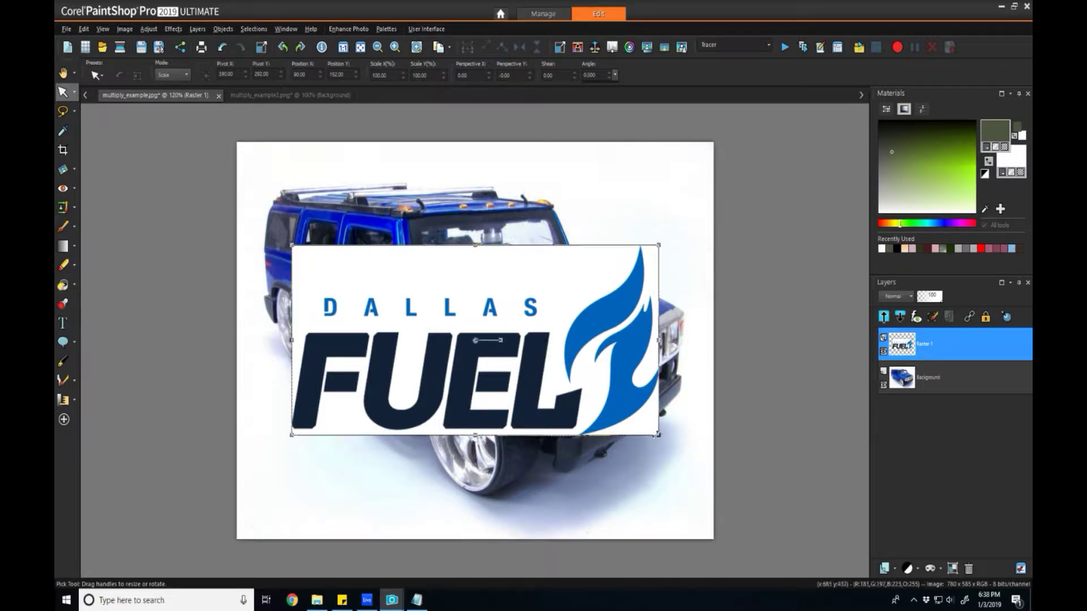
left_click_drag(658, 436, 439, 364)
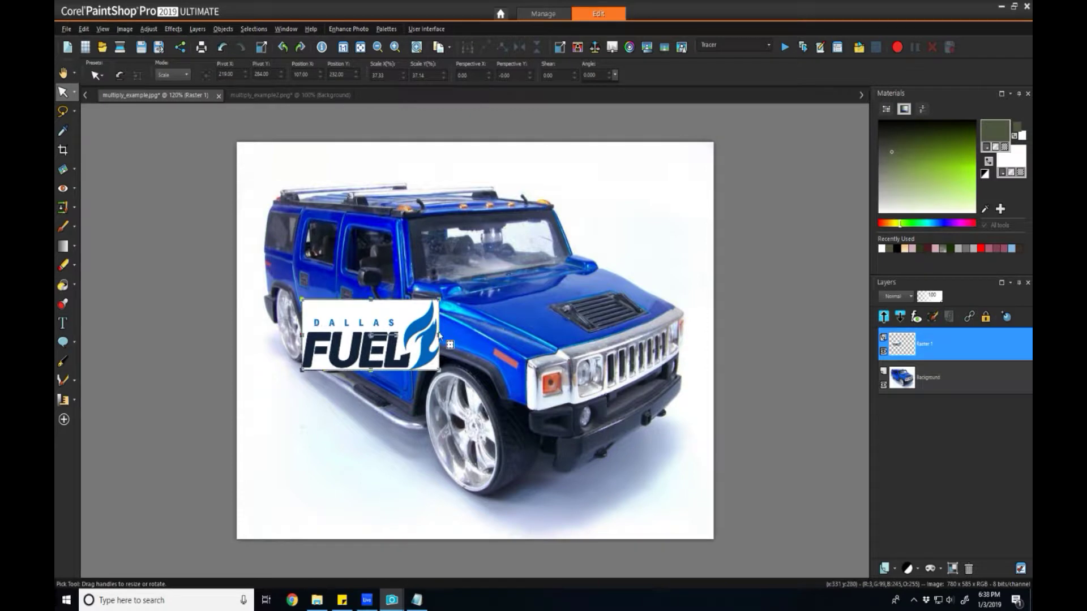
left_click_drag(440, 327, 345, 323)
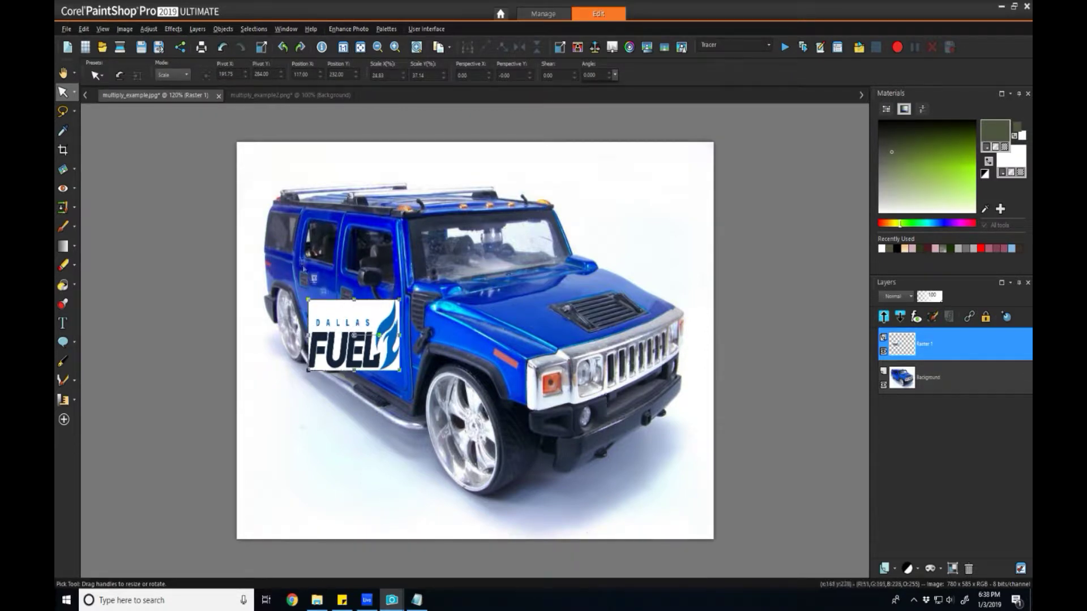
Shear the logo's corners so it slants to follow the door's angle
left_click(184, 75)
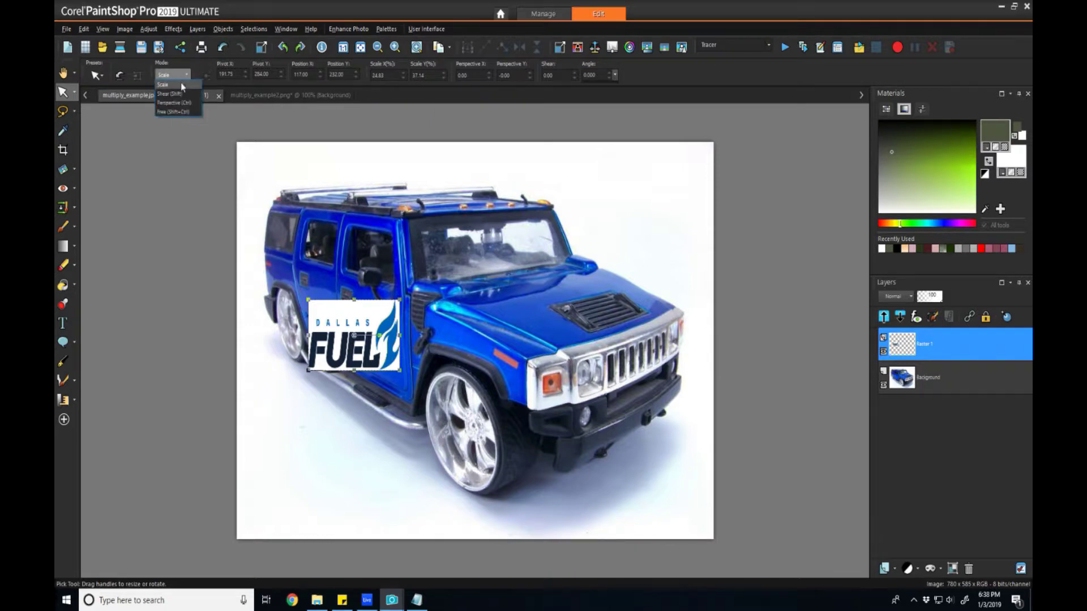
left_click(170, 91)
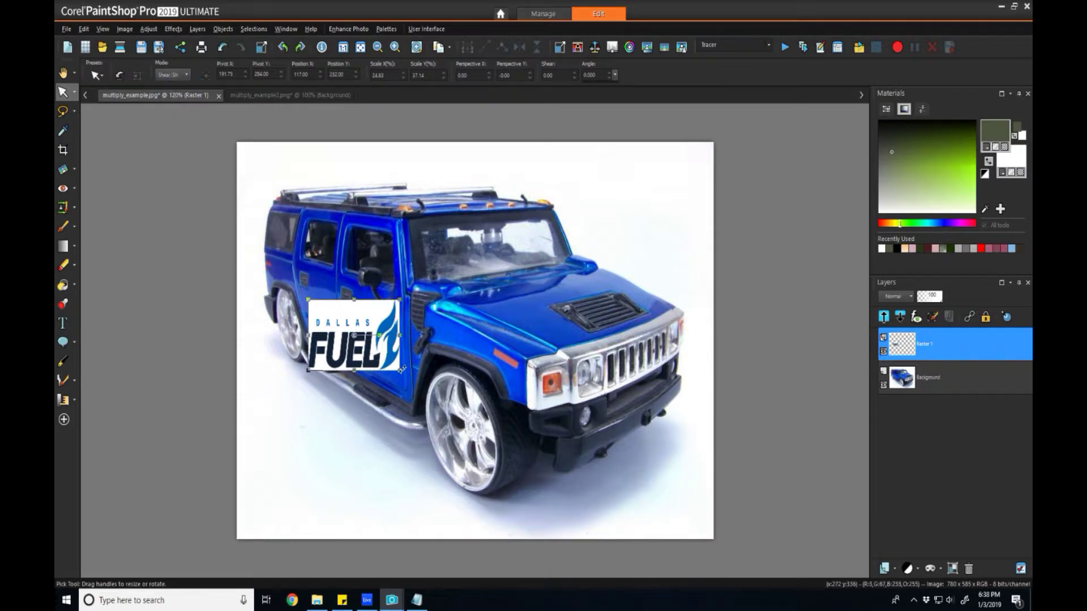
left_click_drag(400, 371, 400, 389)
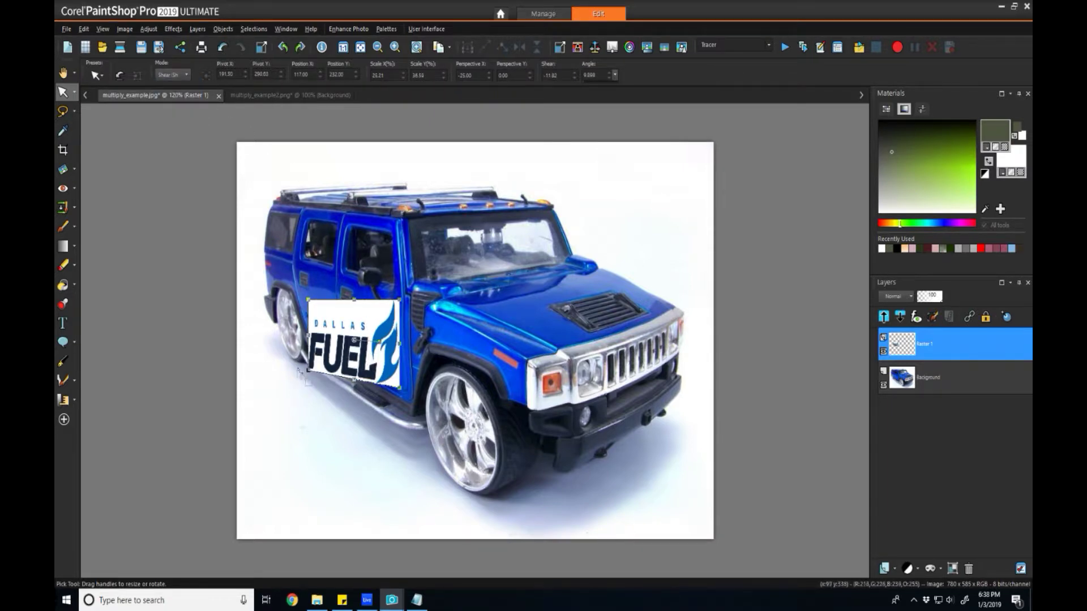
left_click_drag(308, 370, 307, 340)
left_click_drag(309, 299, 311, 286)
left_click_drag(400, 299, 401, 322)
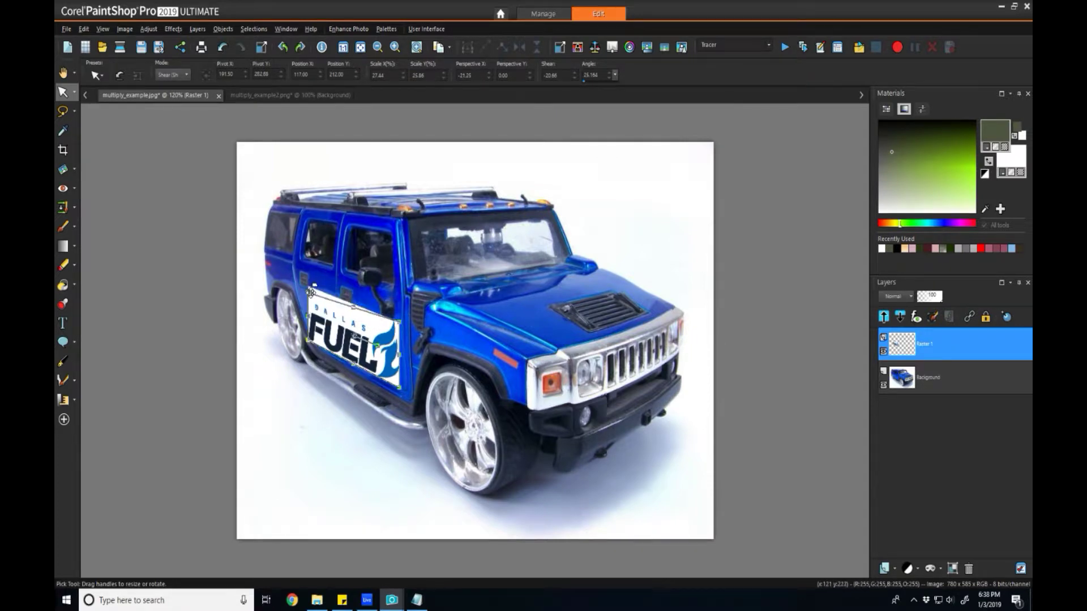
left_click_drag(311, 293, 315, 289)
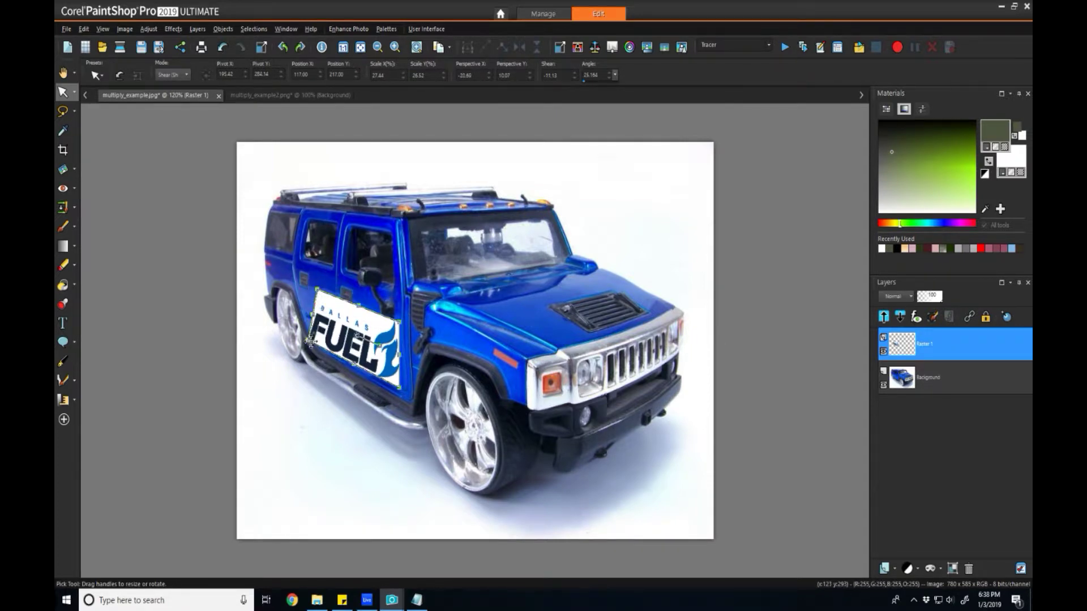
left_click_drag(309, 342, 325, 347)
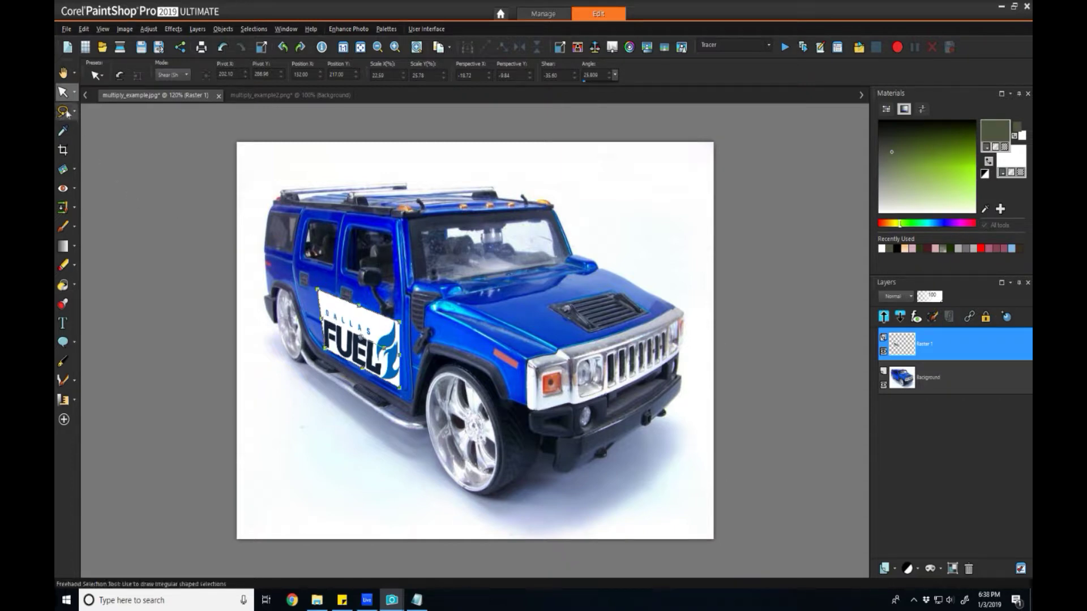
left_click(64, 72)
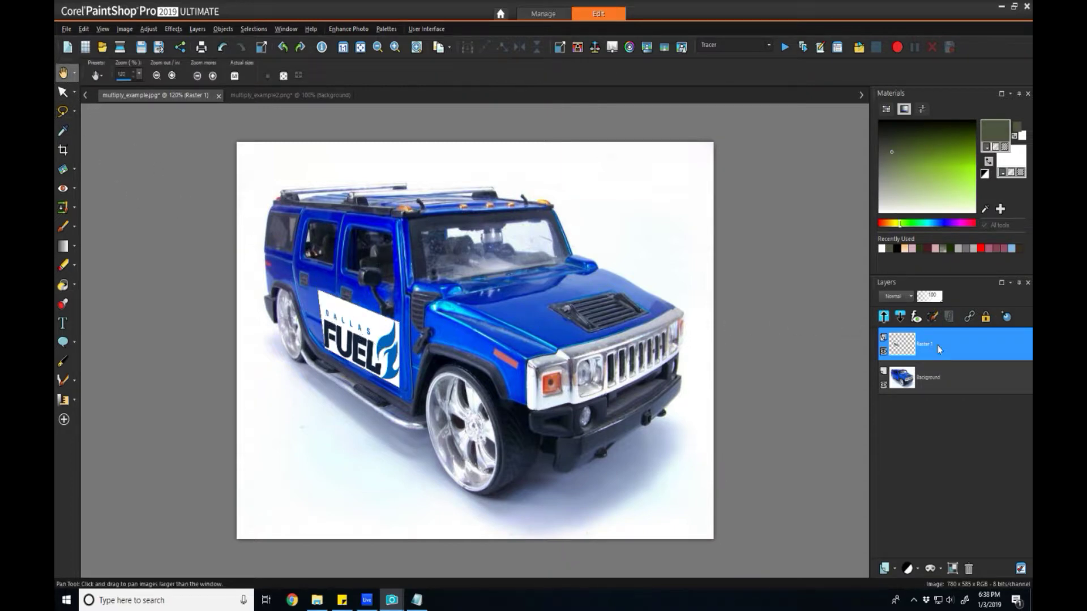
Set the Raster 1 logo layer's blend mode to Multiply
left_click(911, 296)
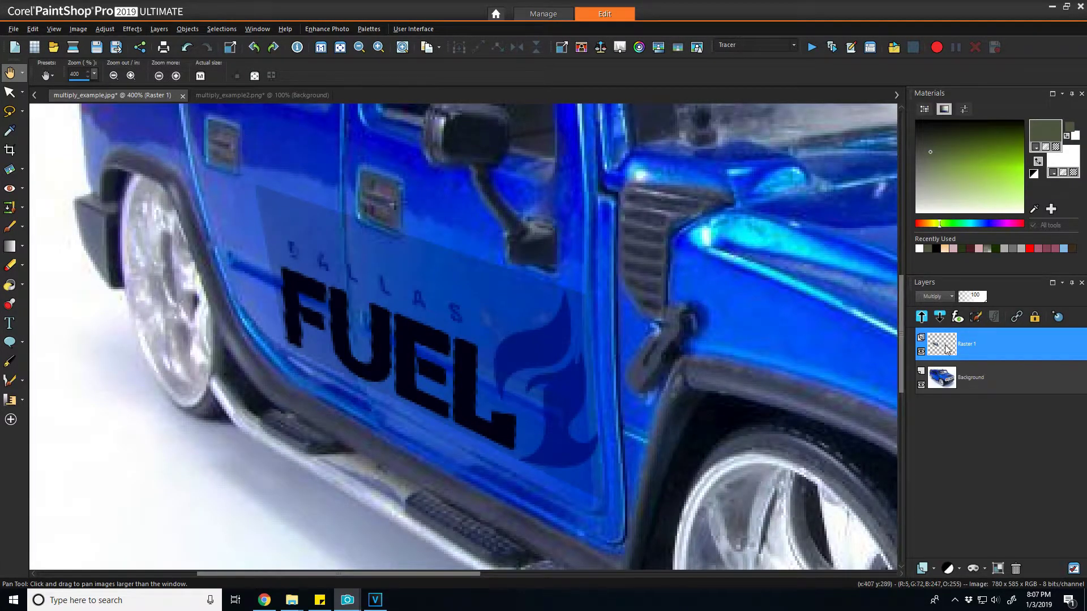
Raise the logo layer's brightness to 44 using Brightness/Contrast
left_click(105, 29)
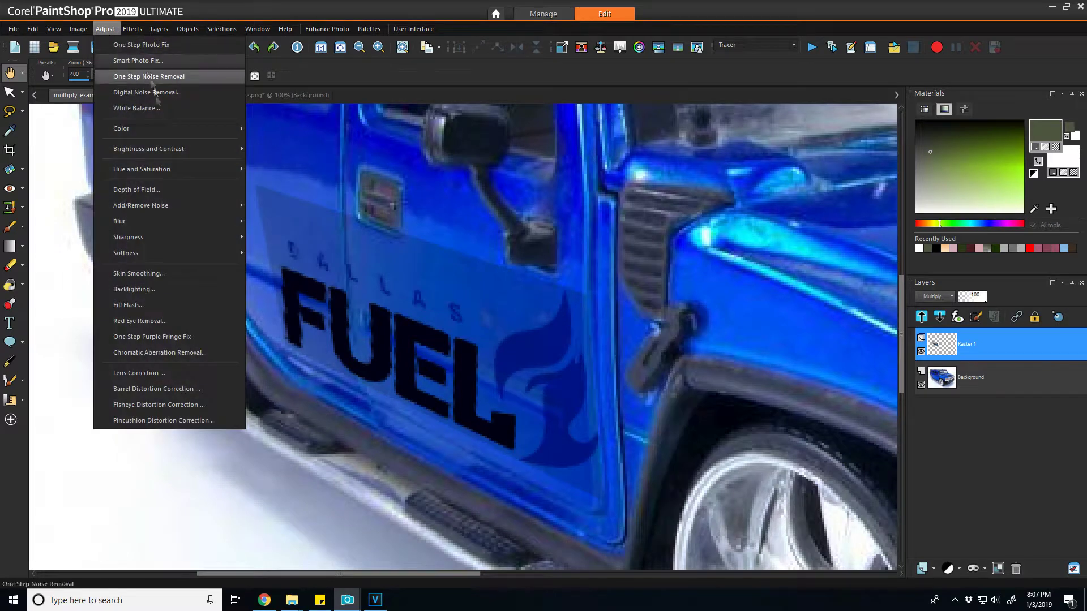
mouse_move(167, 149)
left_click(282, 152)
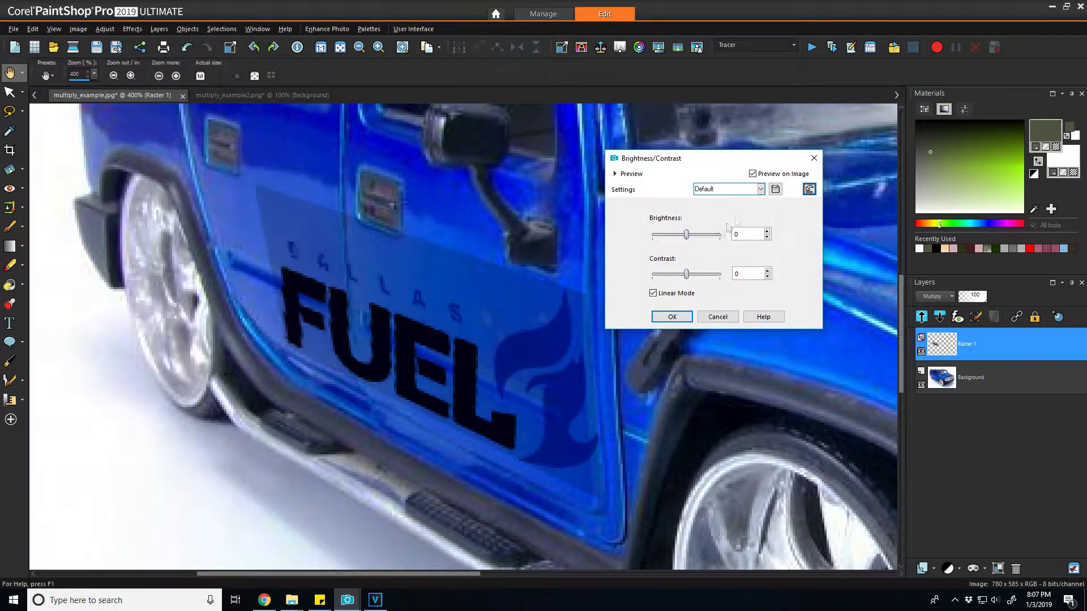
left_click_drag(686, 235, 695, 241)
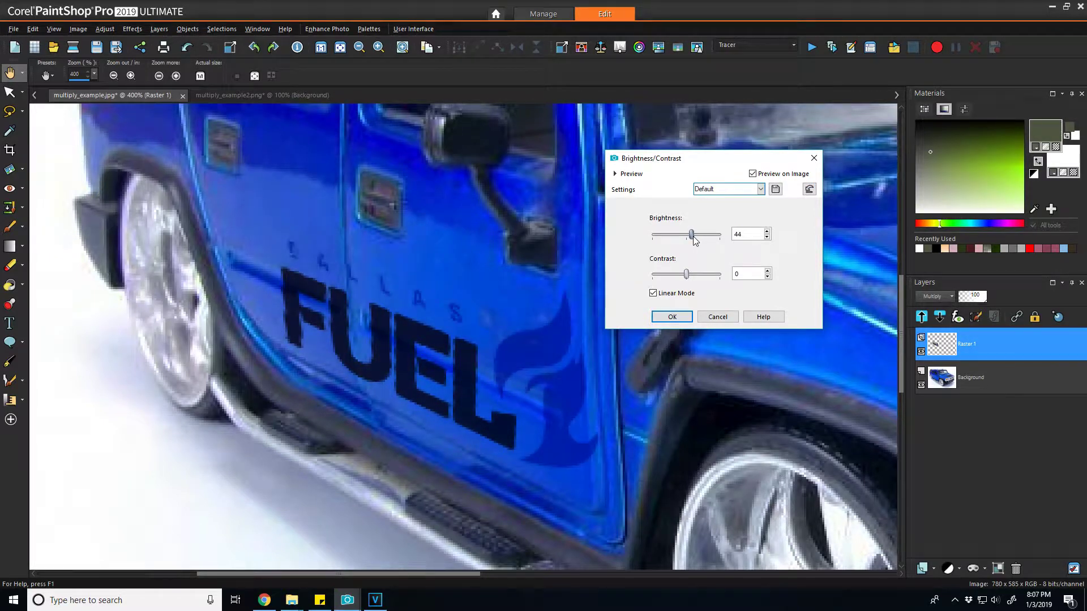
left_click(672, 316)
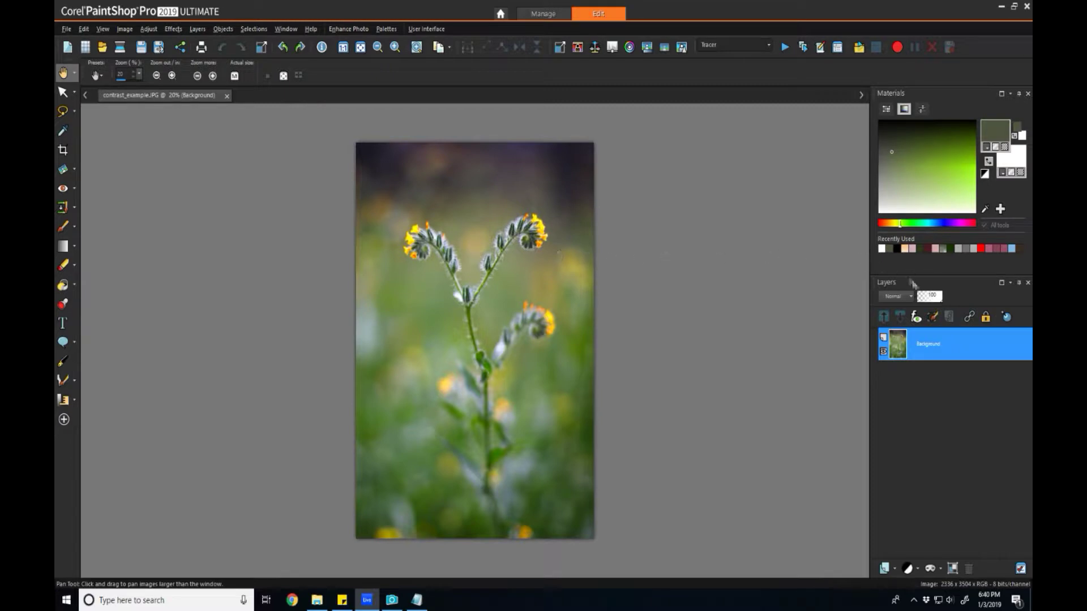
Duplicate the flower photo's Background layer to create Copy of Background
left_click(912, 296)
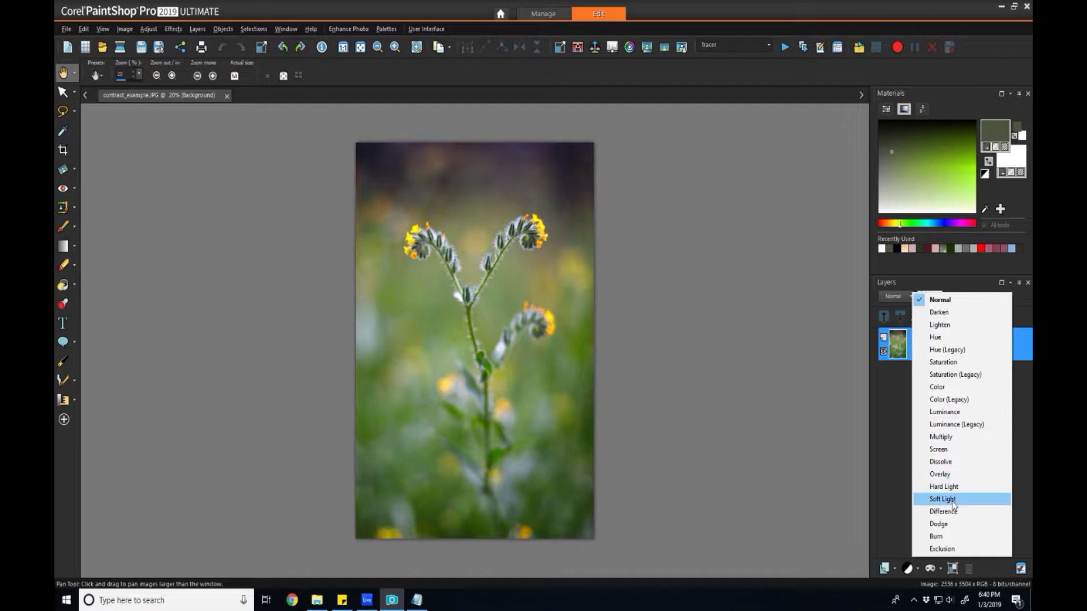
left_click(885, 384)
right_click(907, 349)
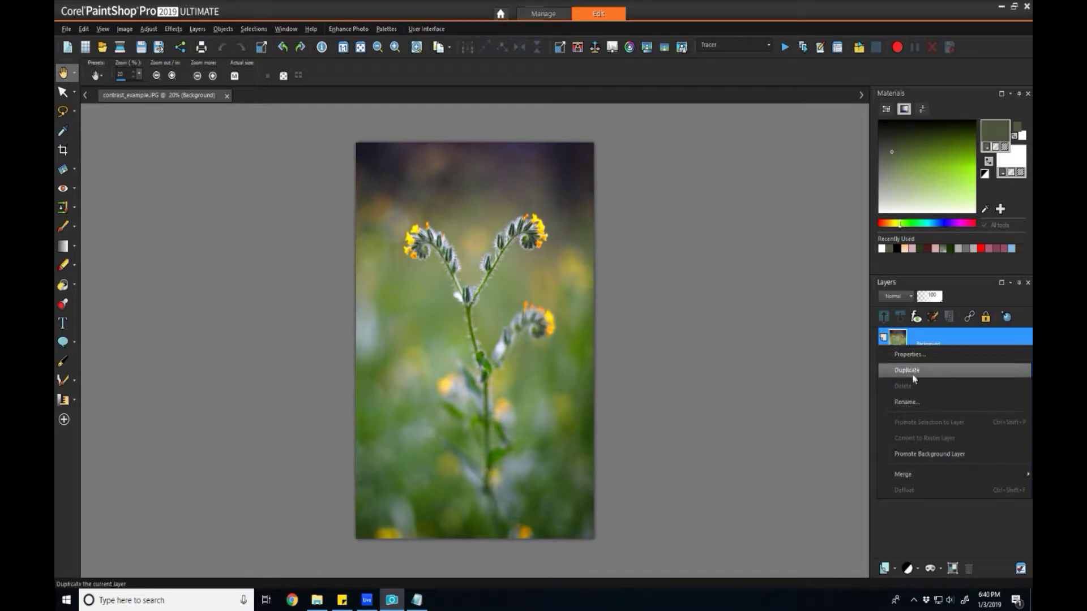
left_click(913, 374)
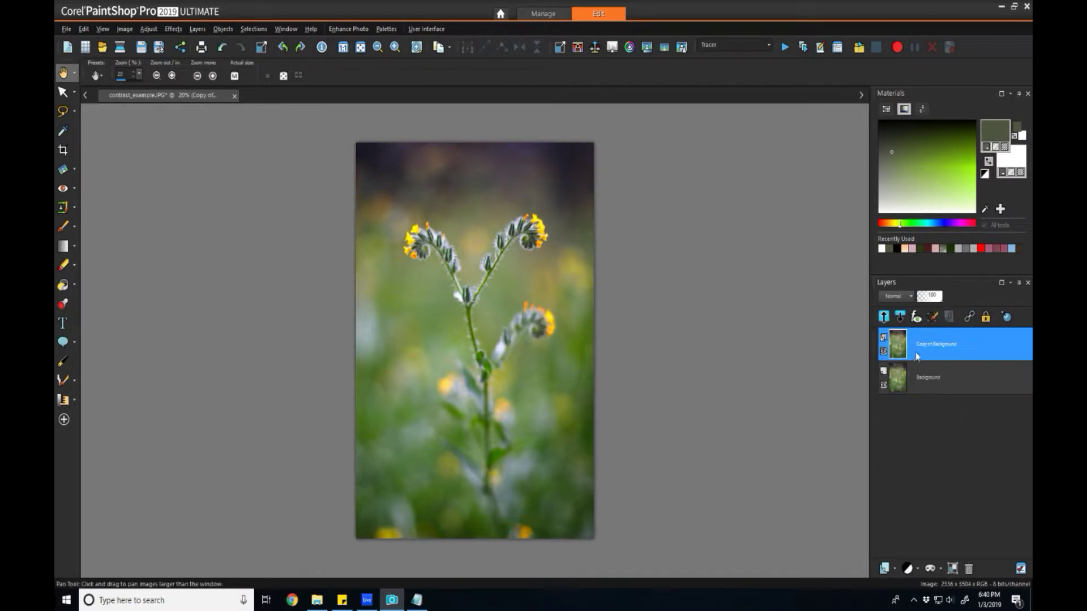
mouse_move(917, 355)
Try Soft Light, Hard Light and Overlay on Copy of Background, ending on Soft Light
left_click(911, 296)
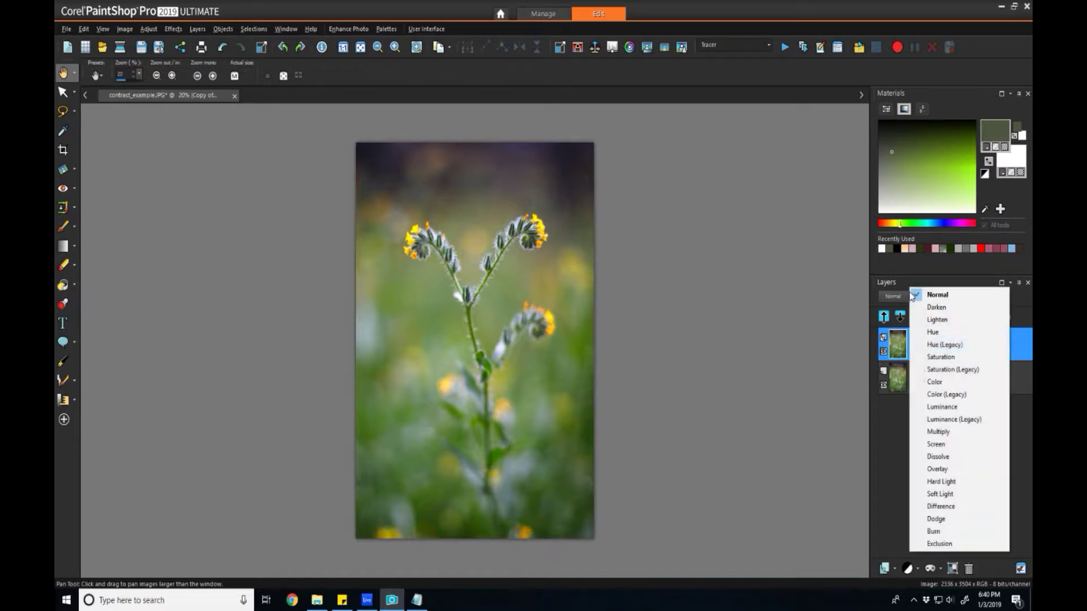
left_click(940, 494)
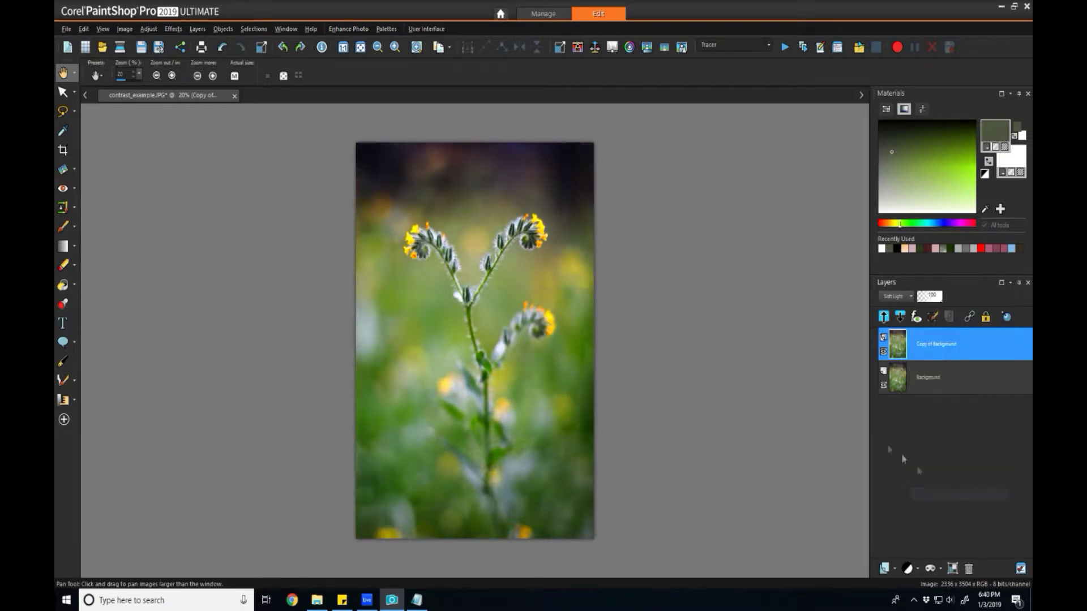
left_click(911, 297)
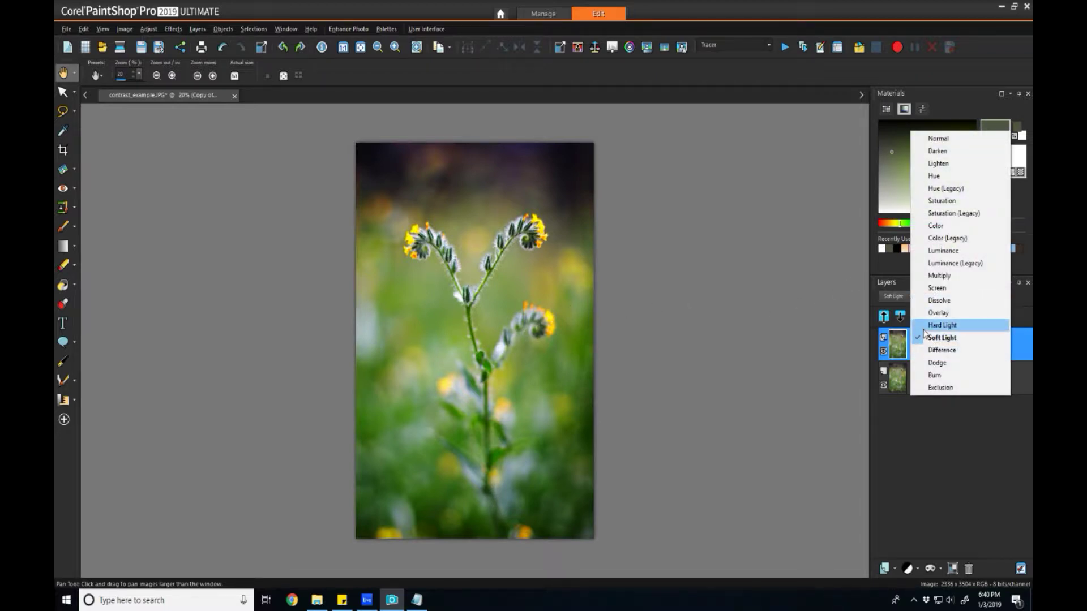
left_click(942, 326)
left_click(908, 296)
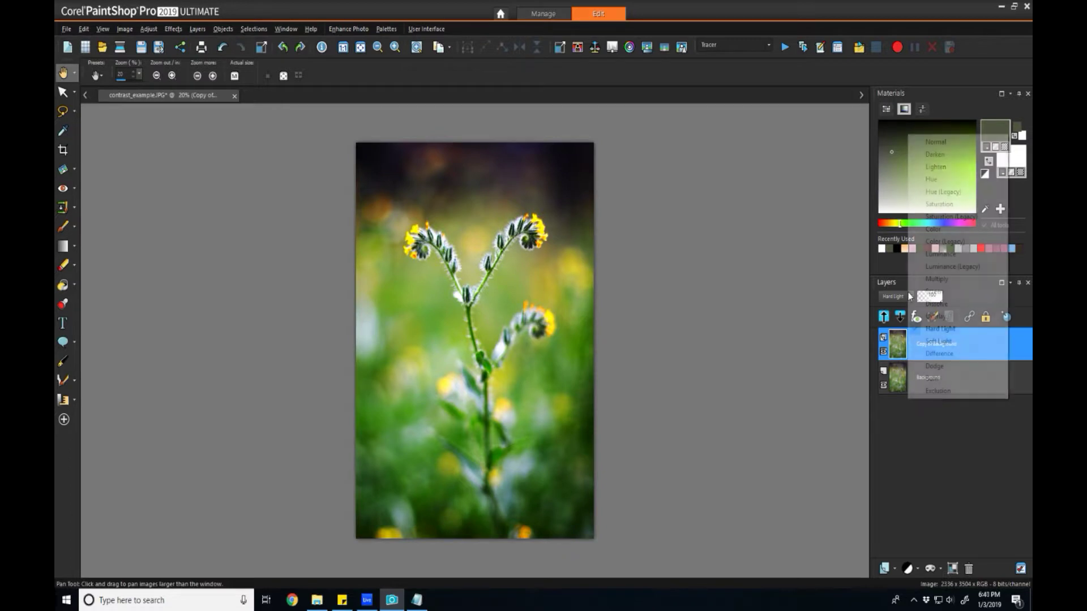
left_click(931, 317)
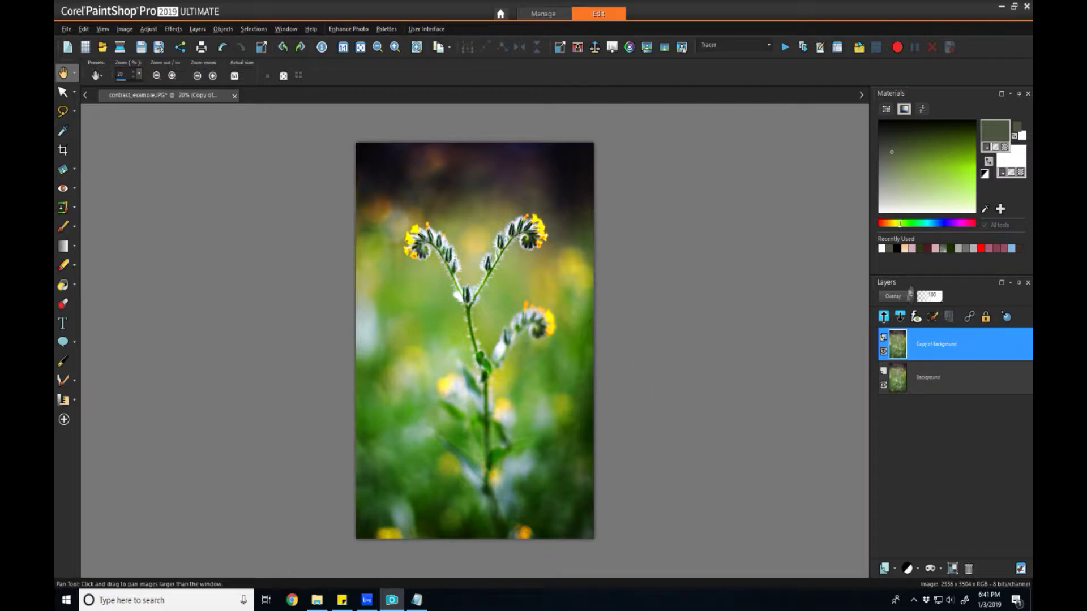
left_click(911, 298)
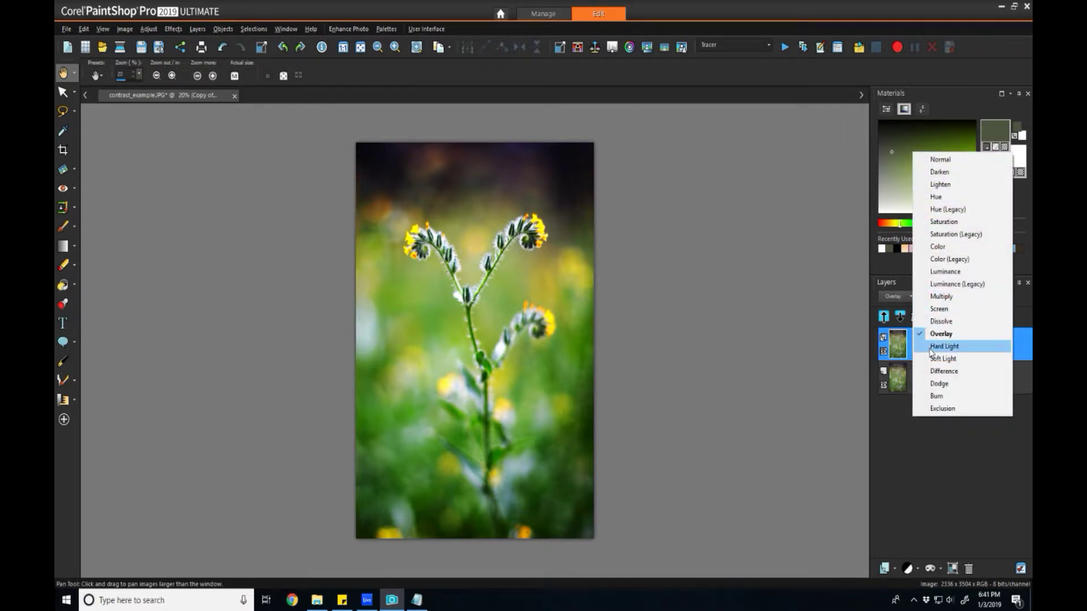
left_click(934, 358)
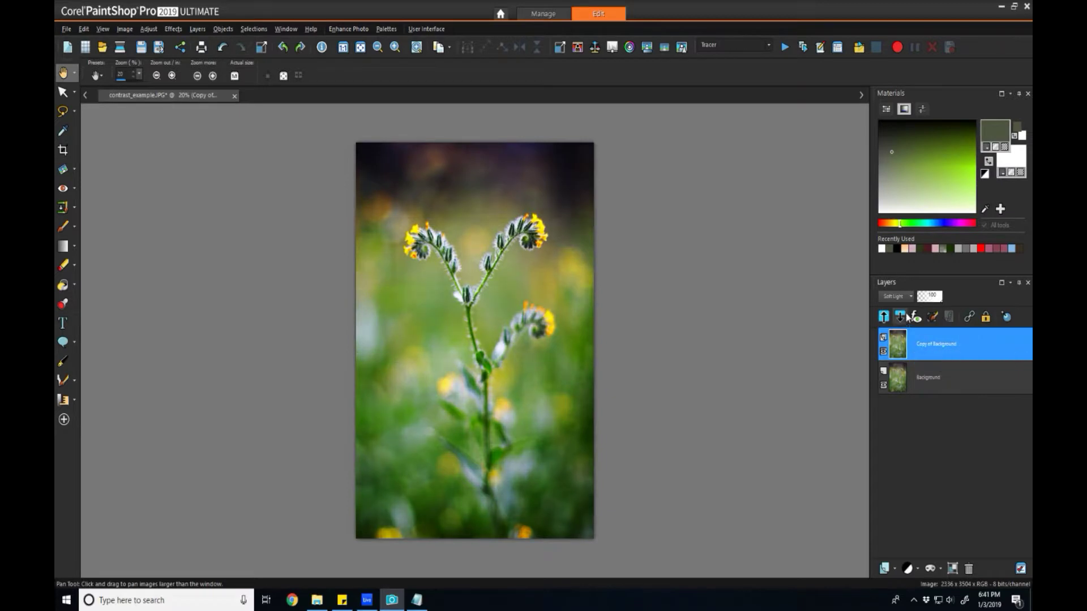
right_click(914, 339)
Apply Negative Image to the copy layer and toggle its visibility to compare
left_click(125, 29)
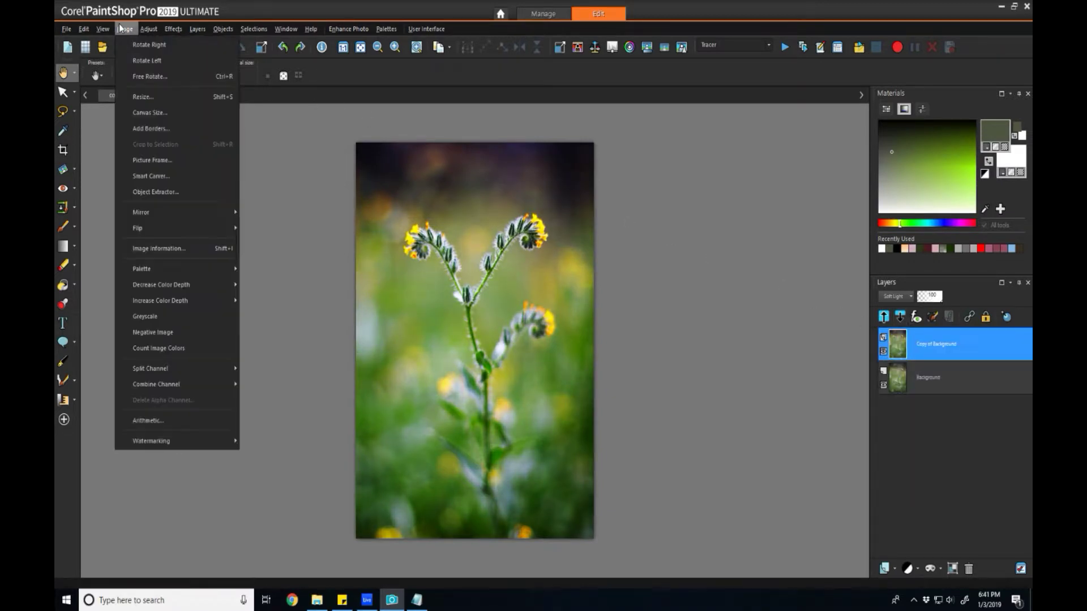
left_click(154, 332)
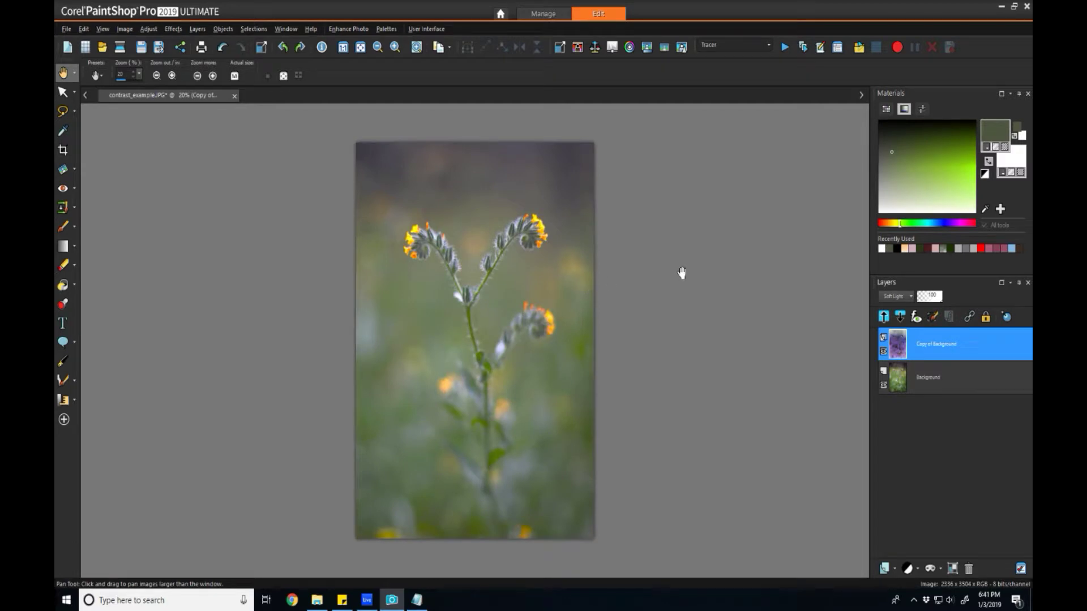
left_click(884, 352)
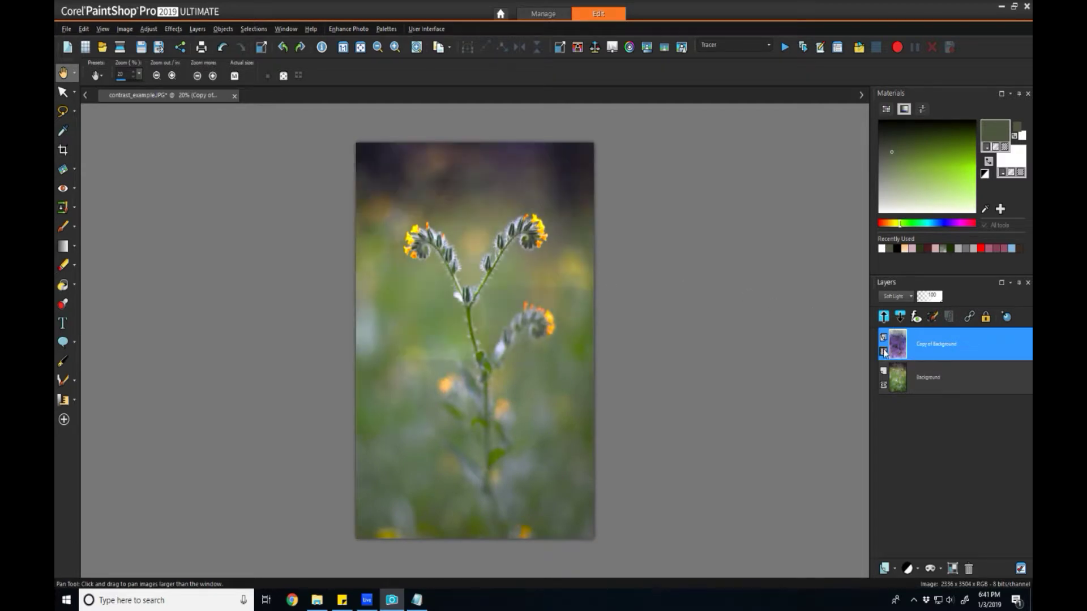
left_click(884, 351)
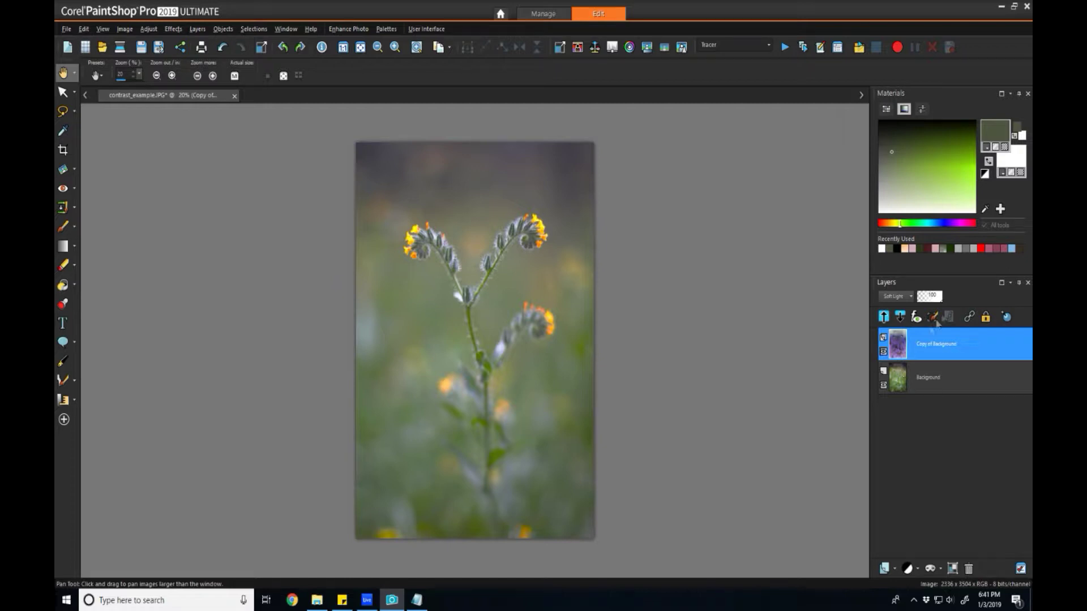
Invert the copy layer back to normal and lower its opacity to 22
left_click(102, 29)
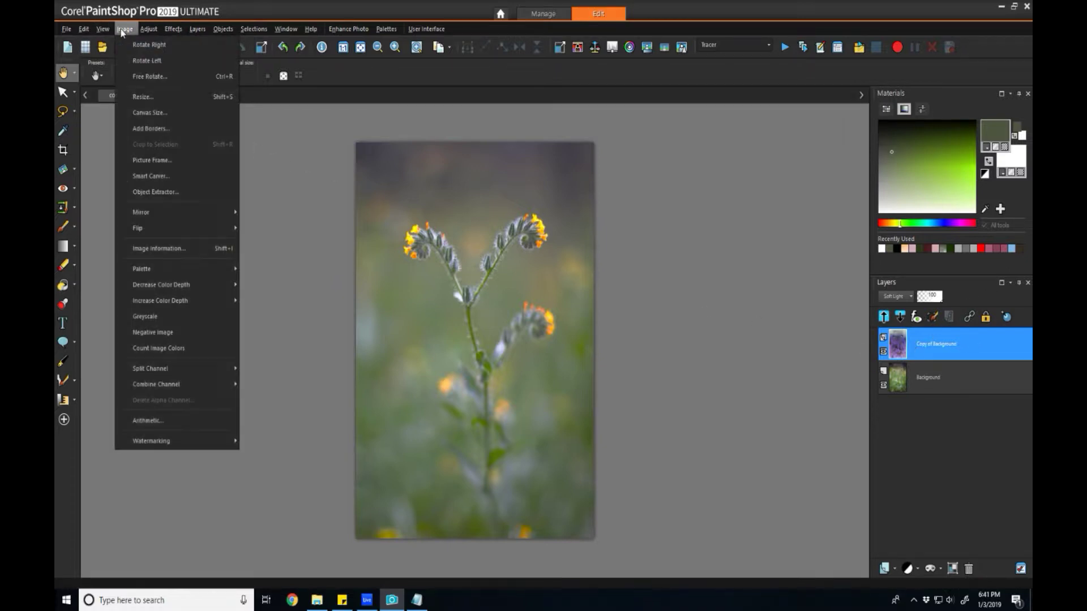
left_click(149, 333)
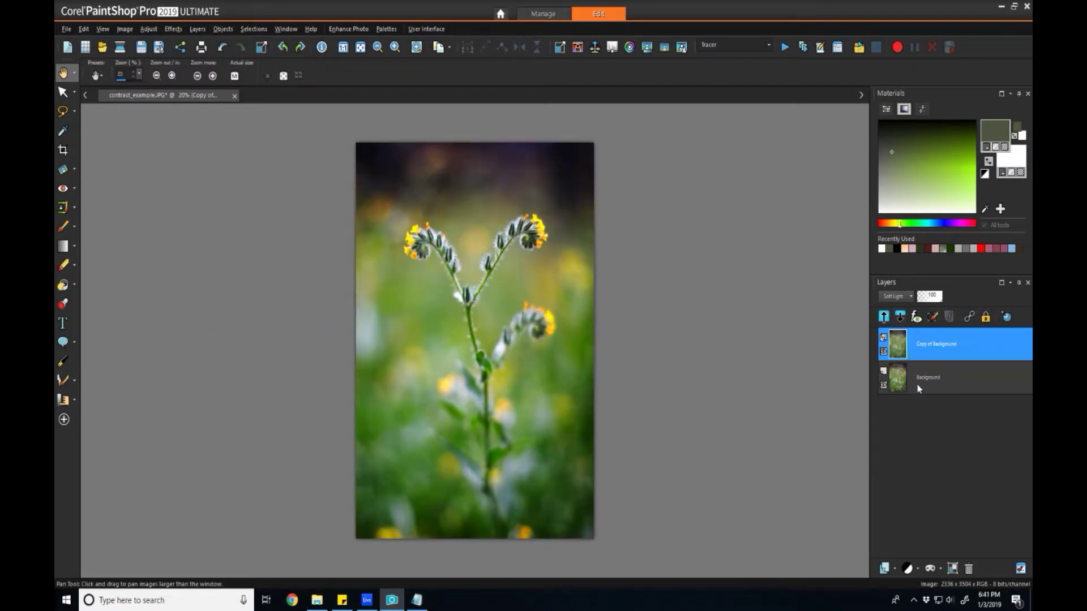
mouse_move(918, 389)
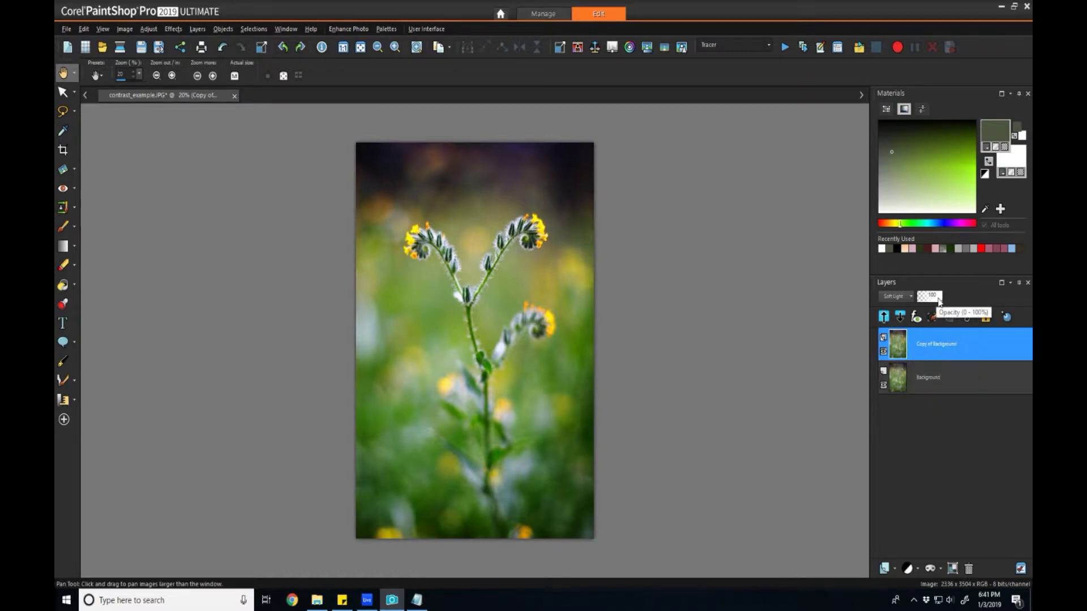
left_click_drag(938, 302, 919, 297)
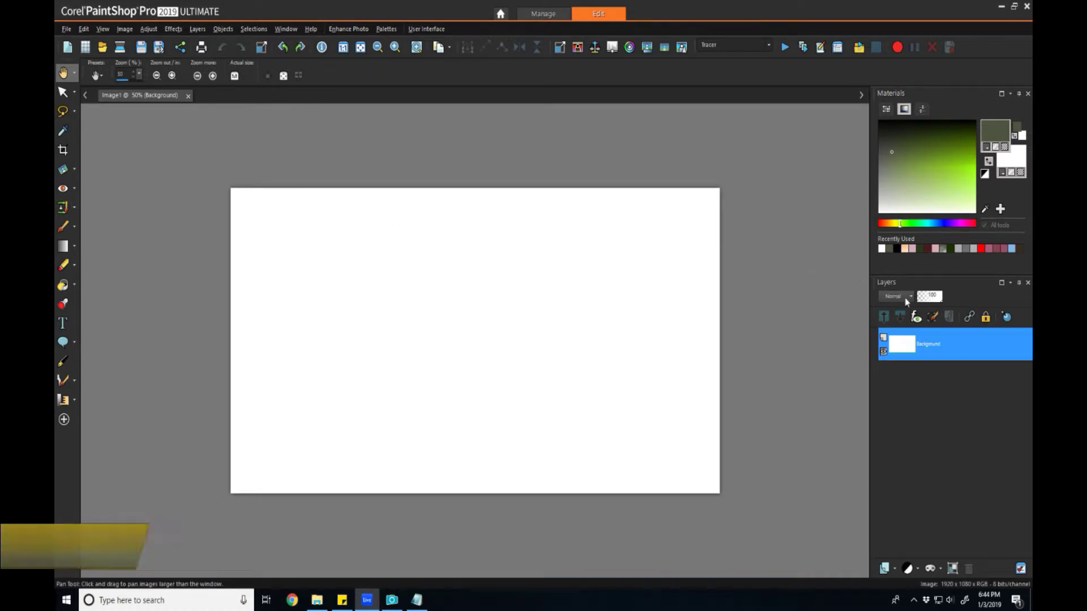
Draw the black Chibi-Bush hair preset shape on the canvas
left_click(911, 297)
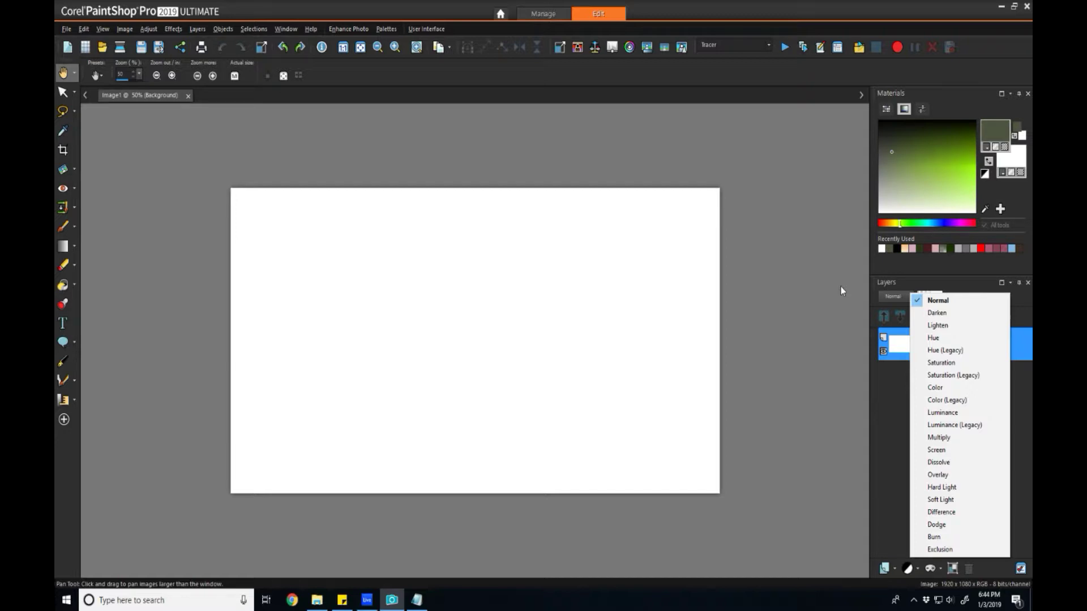
left_click(309, 167)
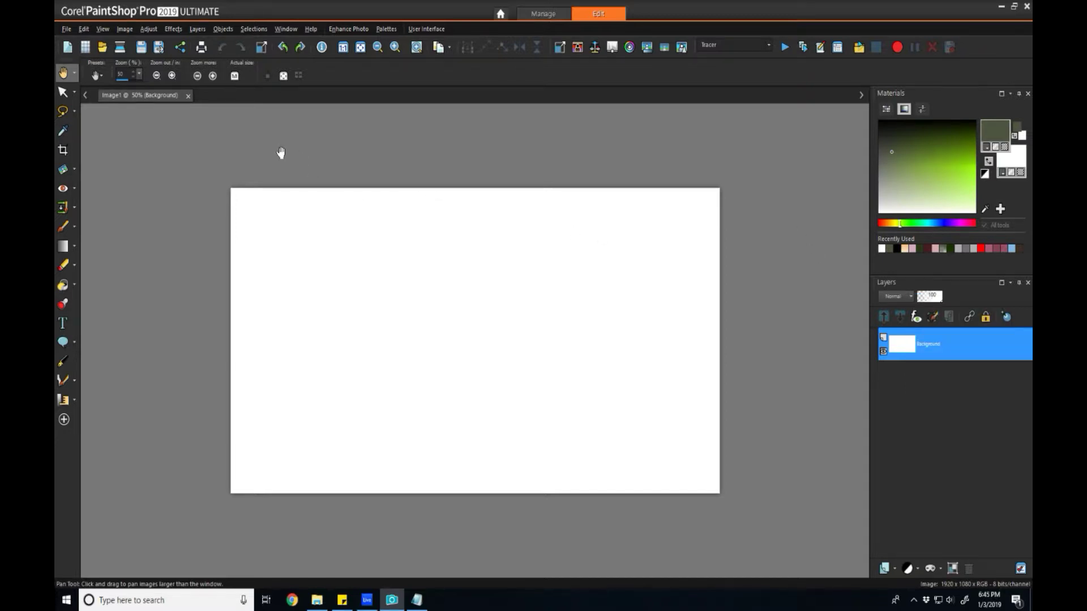
left_click(75, 346)
left_click(108, 342)
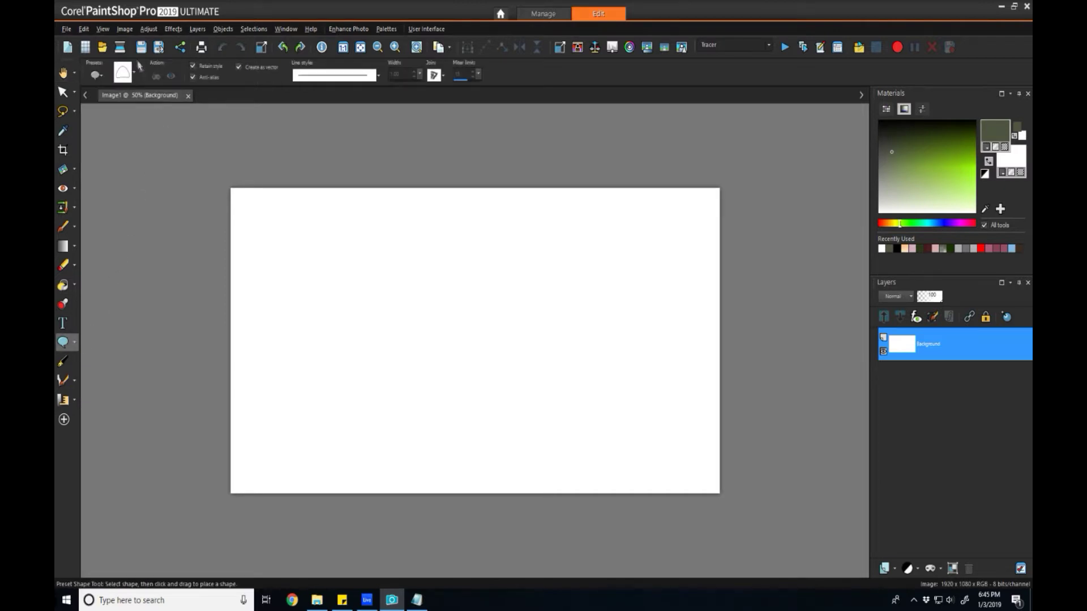
left_click(136, 74)
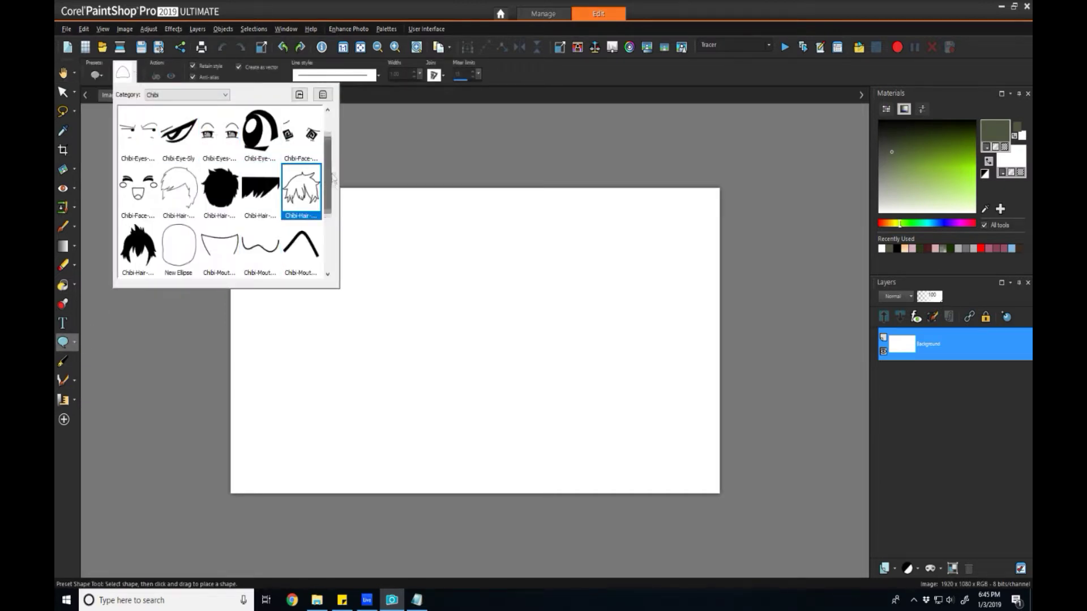
scroll(332, 129, "up", 1)
left_click(178, 132)
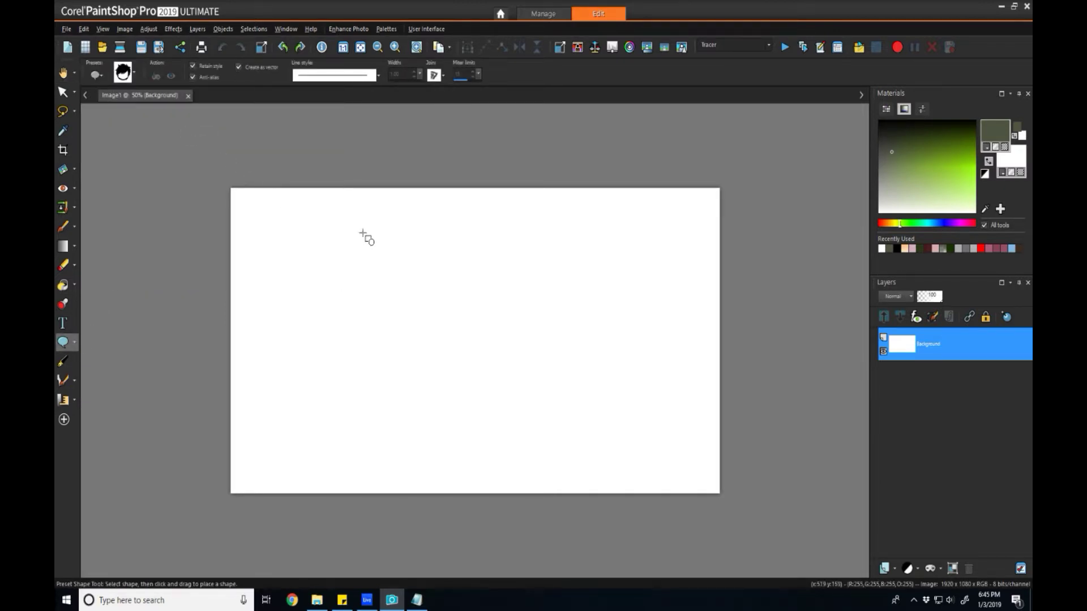
left_click_drag(351, 226, 563, 389)
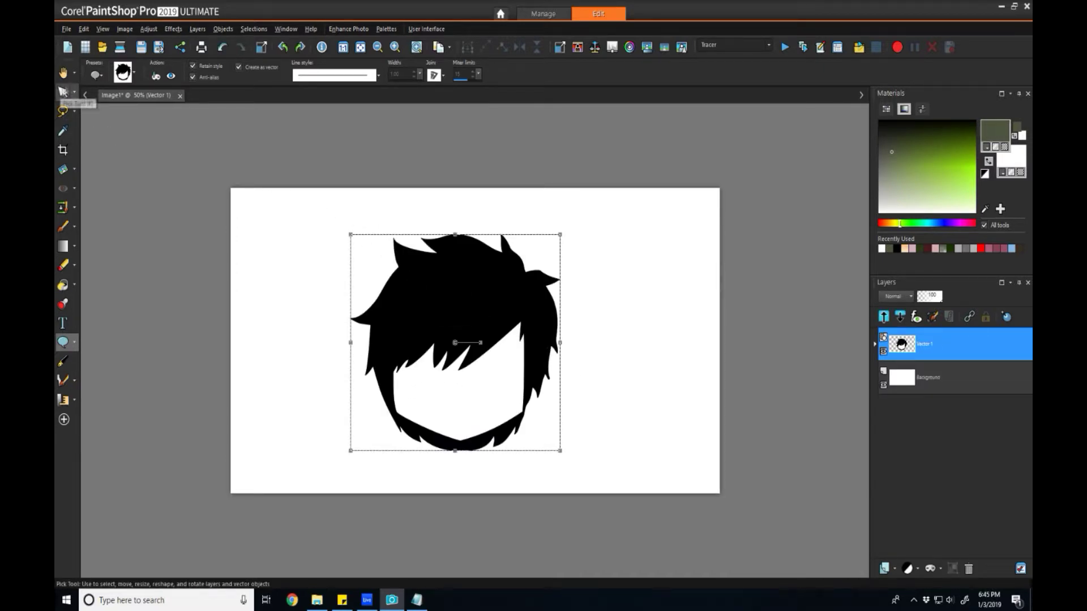
Draw the Chibi-Eyes preset on the face, then delete it from the hair layer
left_click(137, 74)
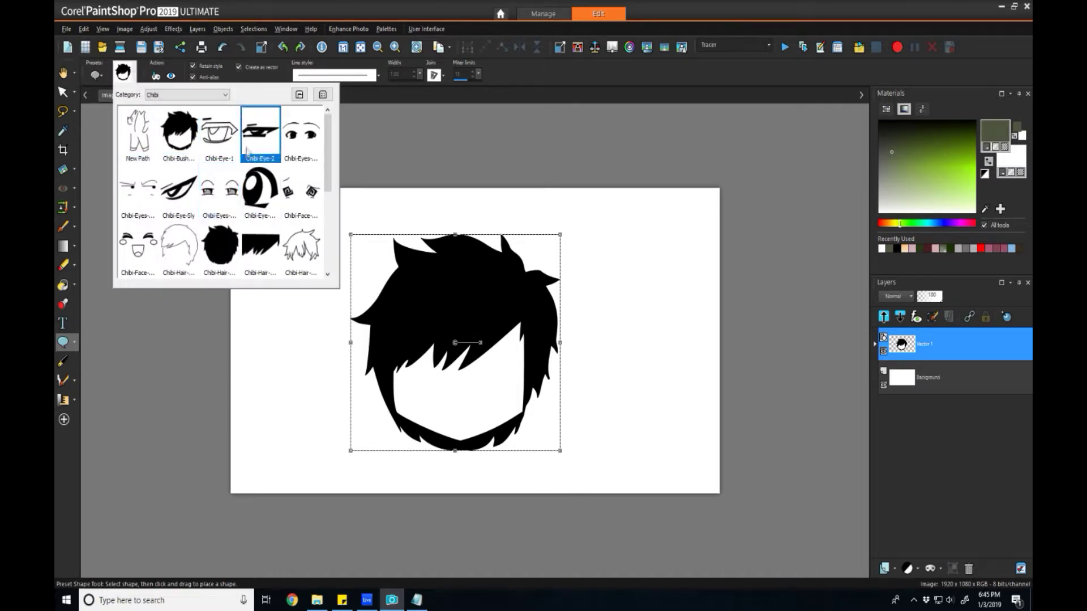
left_click(301, 138)
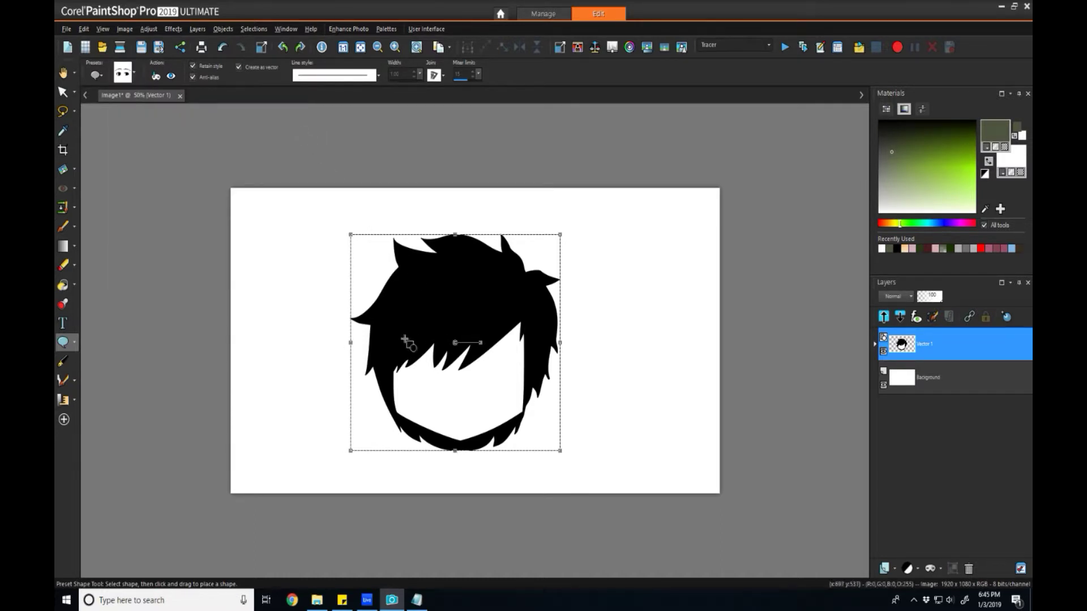
left_click_drag(396, 333, 523, 400)
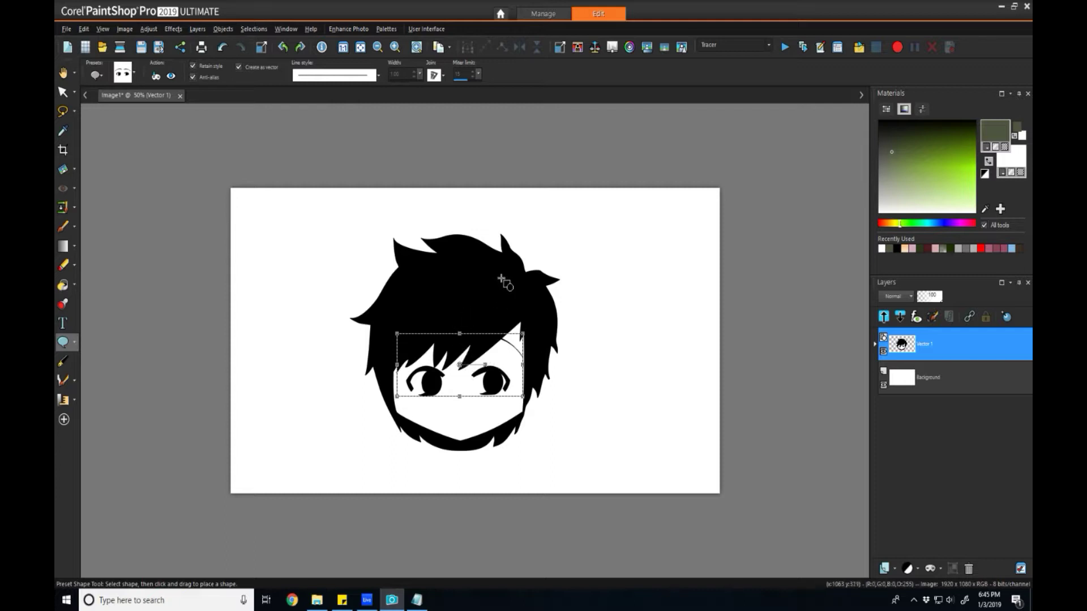
key("Delete")
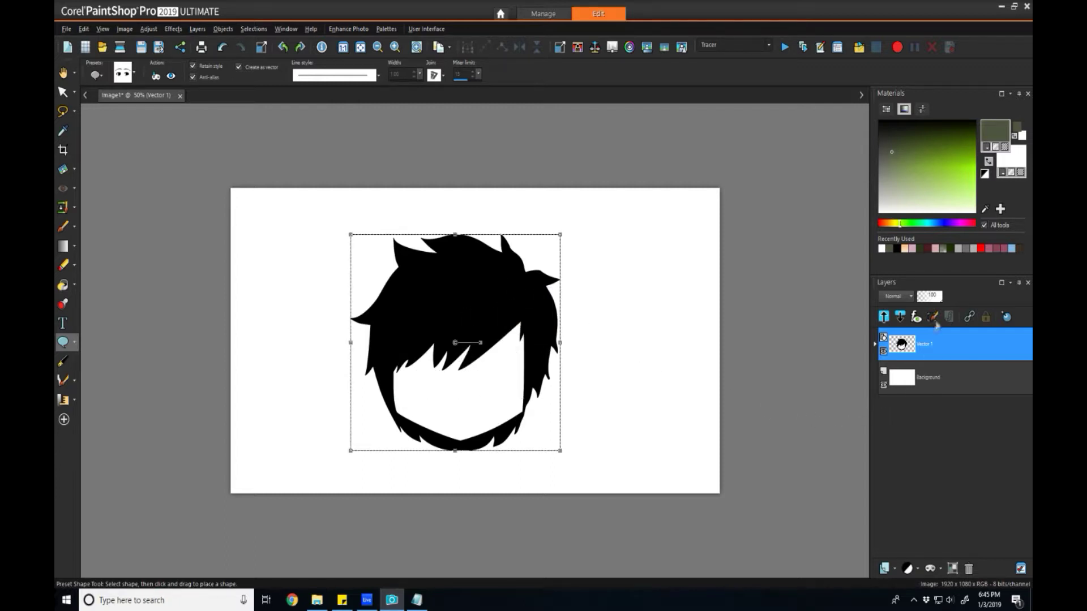
Draw the eyes on a new vector layer and invert them with Negative Image, rasterizing
left_click(894, 569)
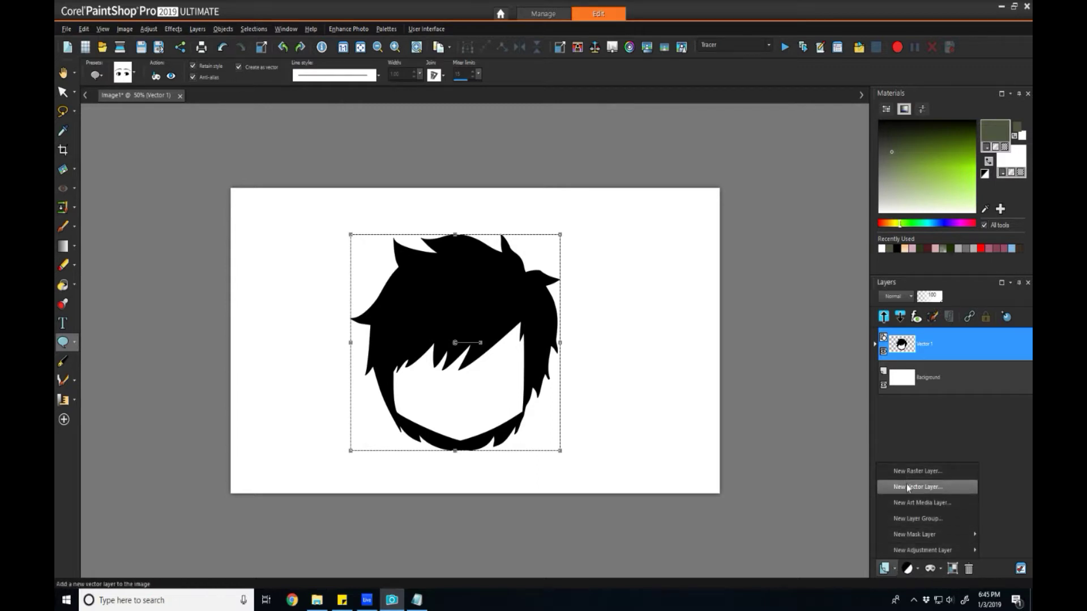
left_click(909, 486)
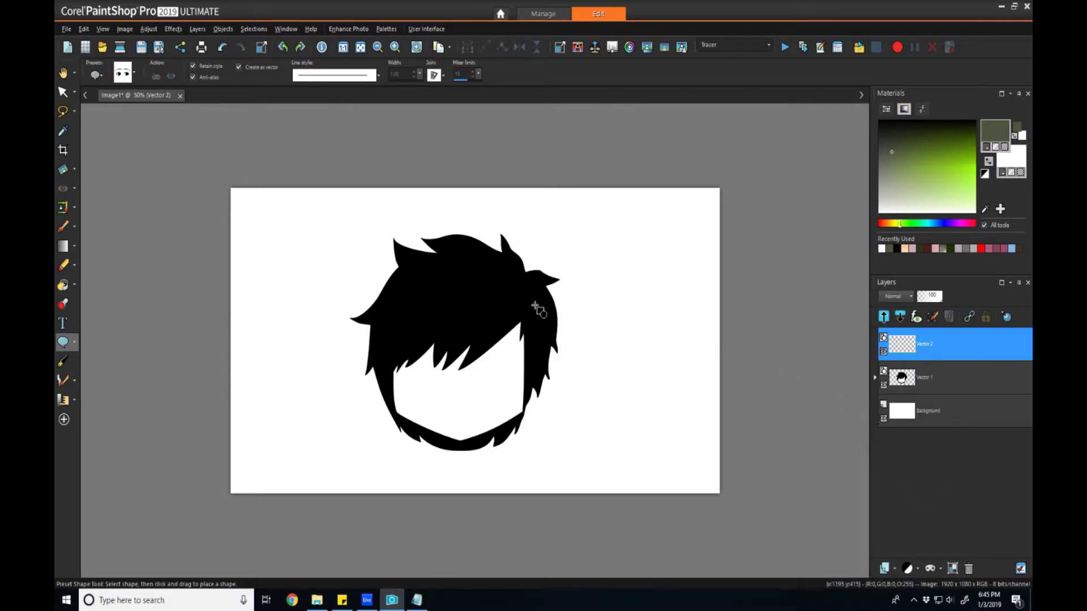
left_click_drag(497, 323, 459, 352)
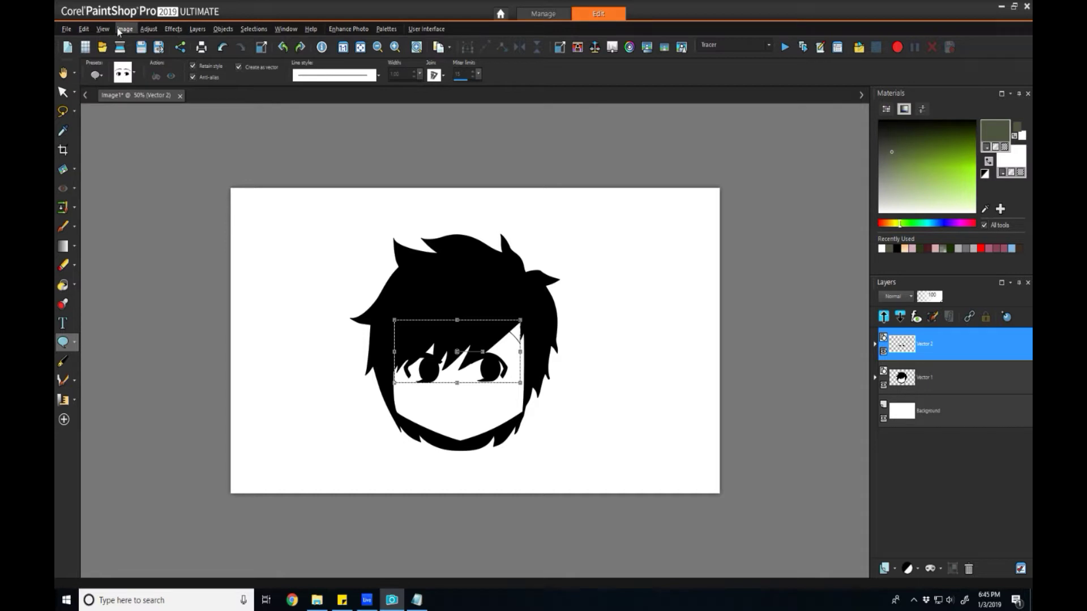
left_click(119, 29)
left_click(169, 330)
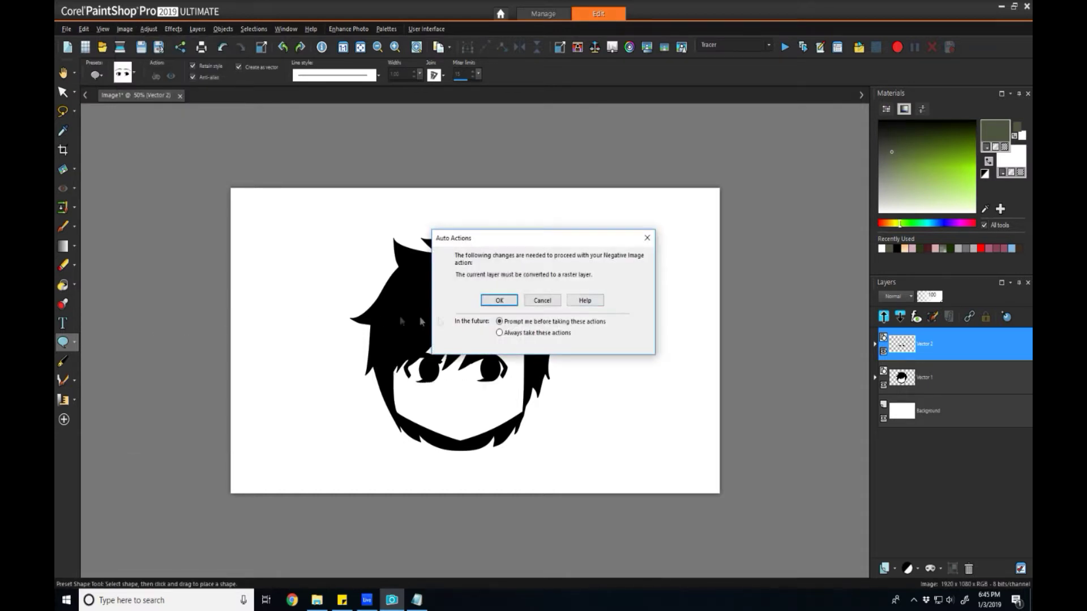
left_click(499, 300)
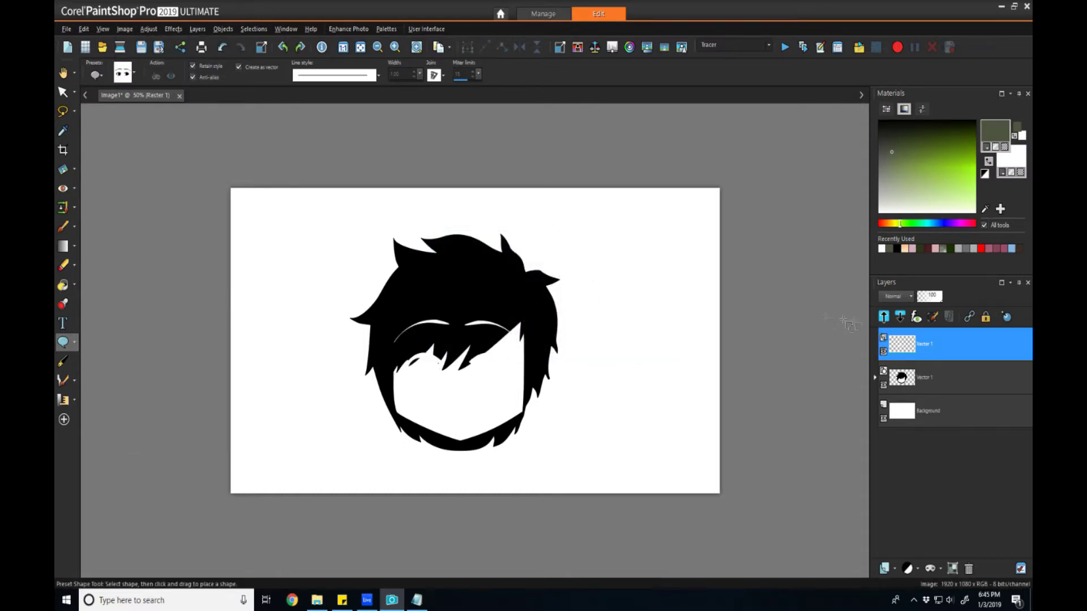
Set the eyes layer to Difference blending and nudge the eyes slightly down
left_click(911, 297)
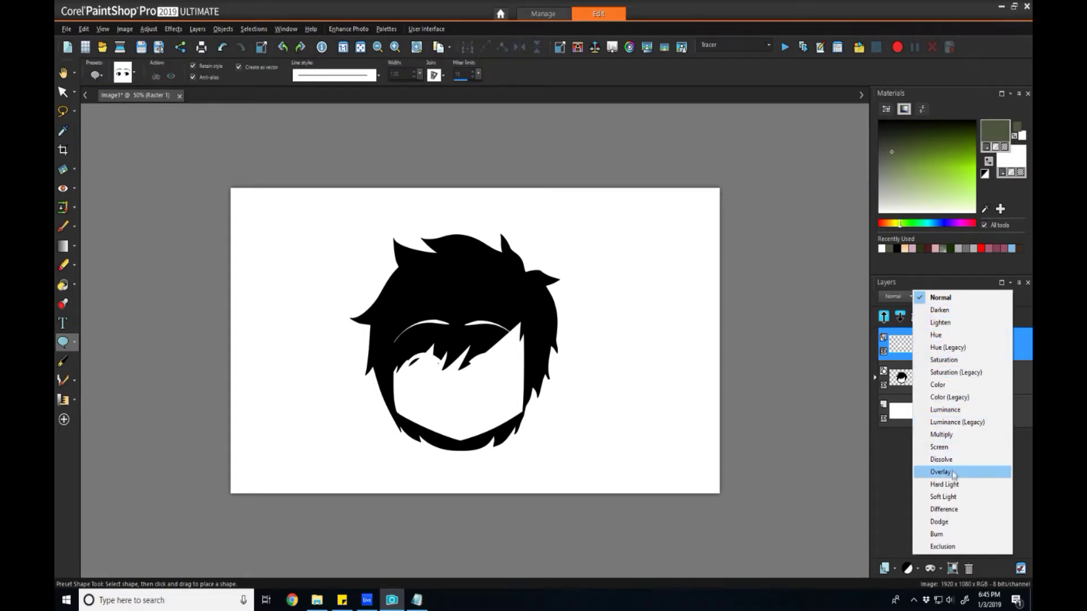
left_click(943, 509)
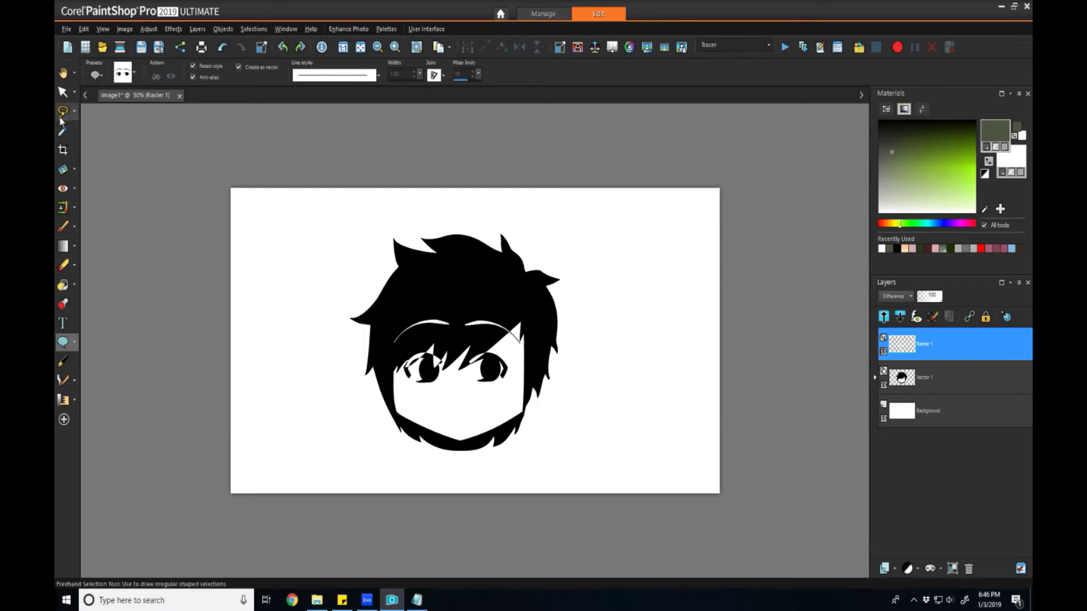
left_click(63, 91)
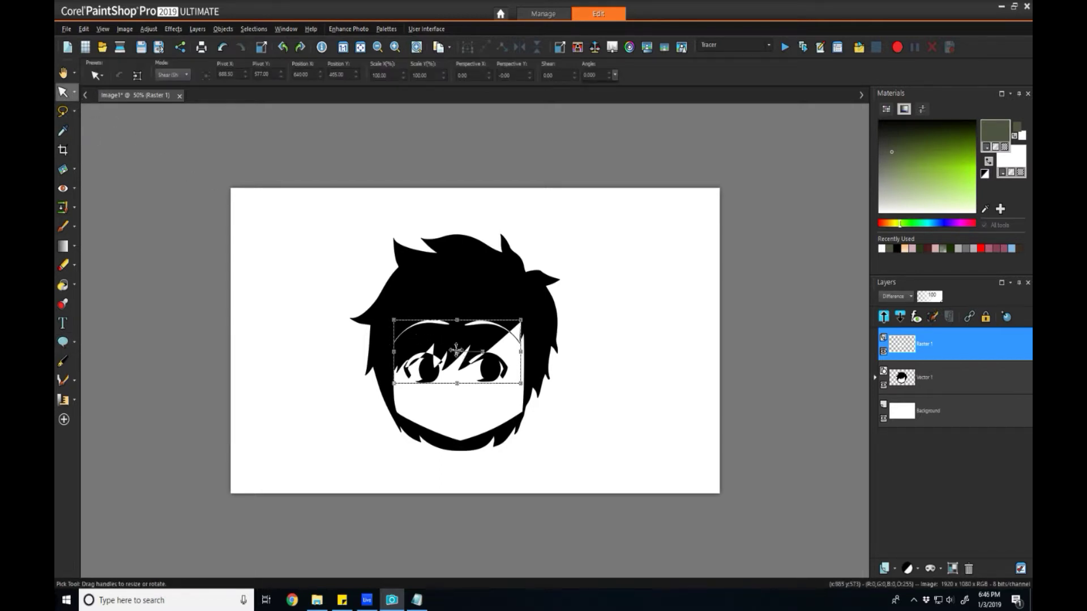
left_click_drag(456, 349, 458, 363)
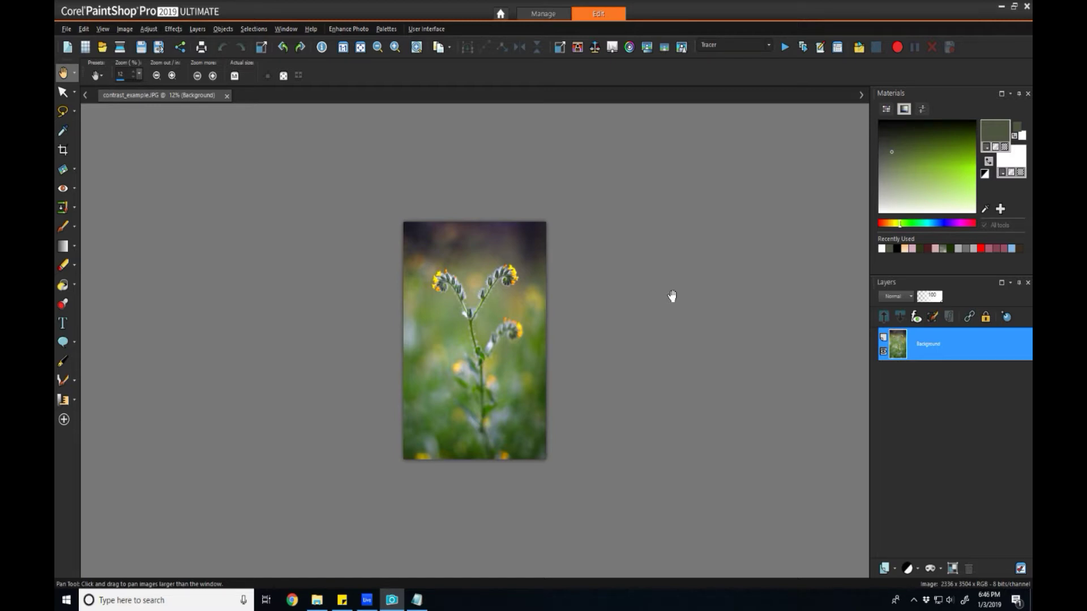
Duplicate the flower photo's Background layer
scroll(640, 321, "up", 1)
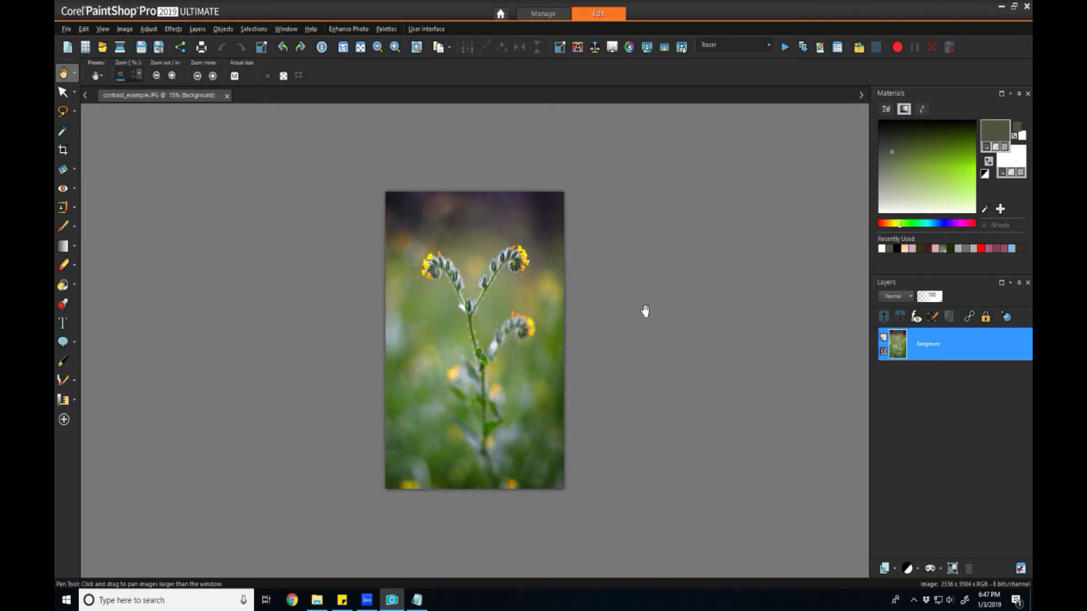
right_click(921, 341)
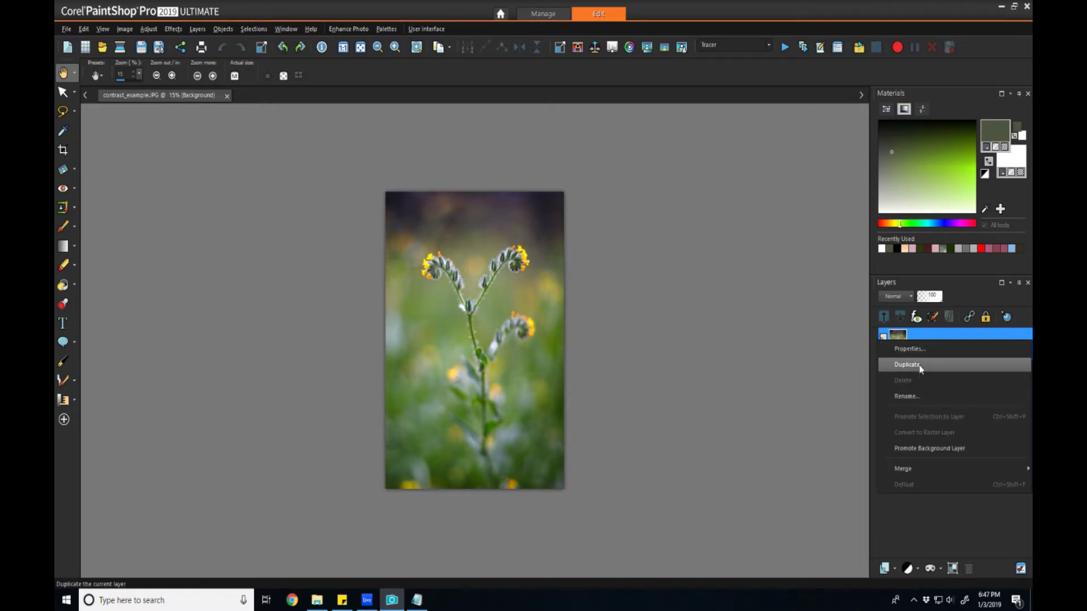
left_click(920, 366)
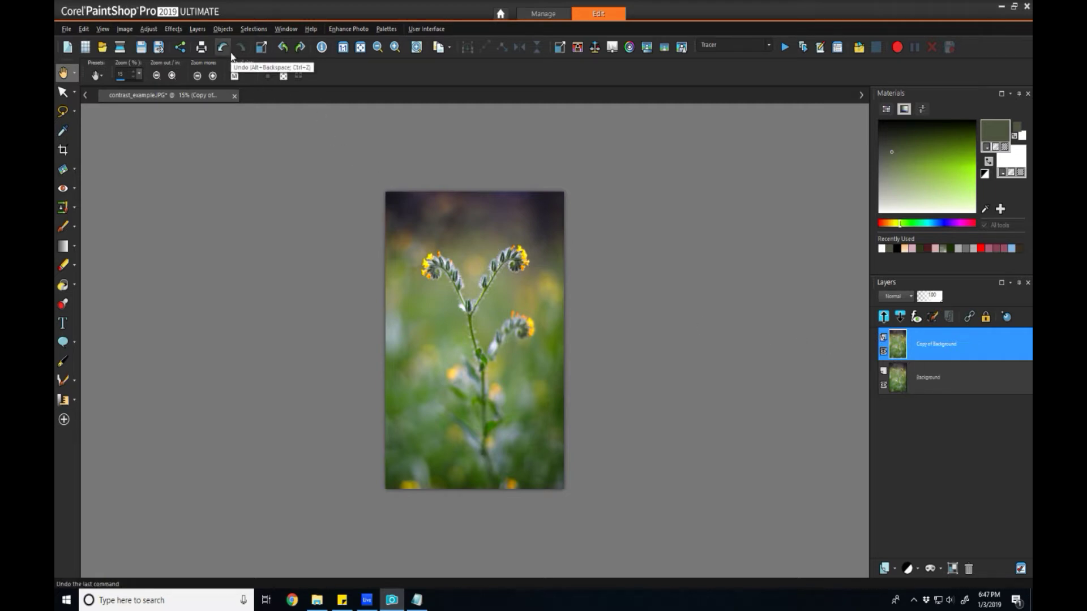
Apply Sharpen More to the Copy of Background layer and set its blend mode to Difference
left_click(148, 29)
mouse_move(199, 236)
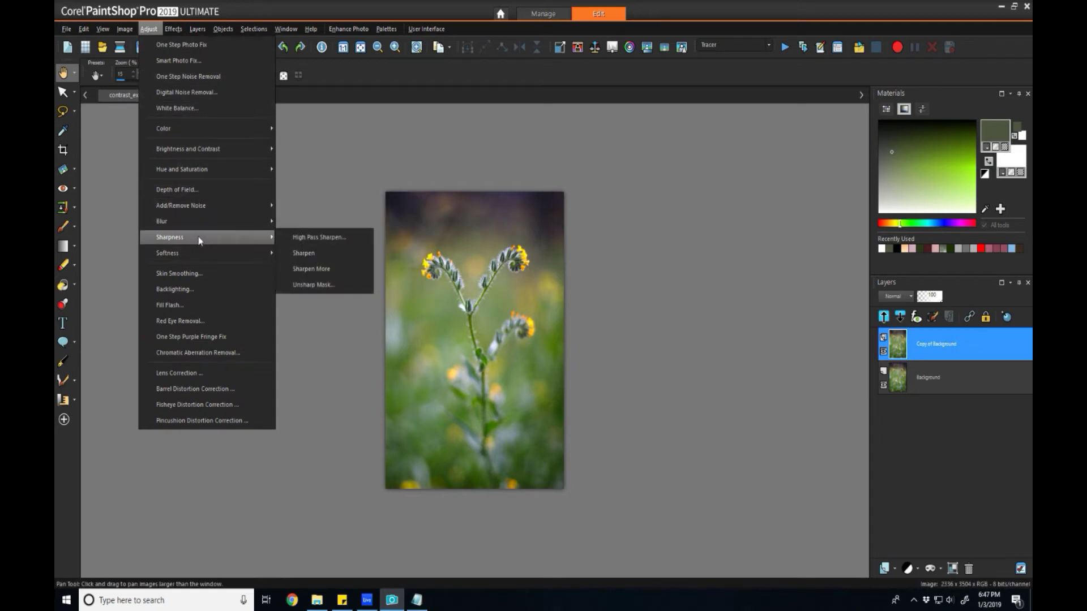
left_click(296, 272)
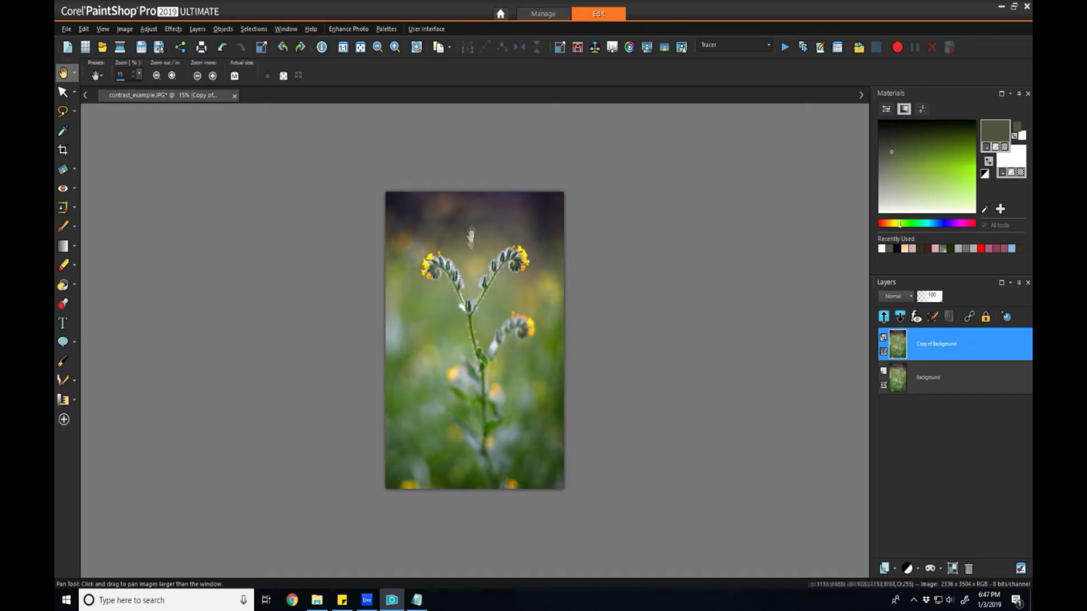
left_click(909, 295)
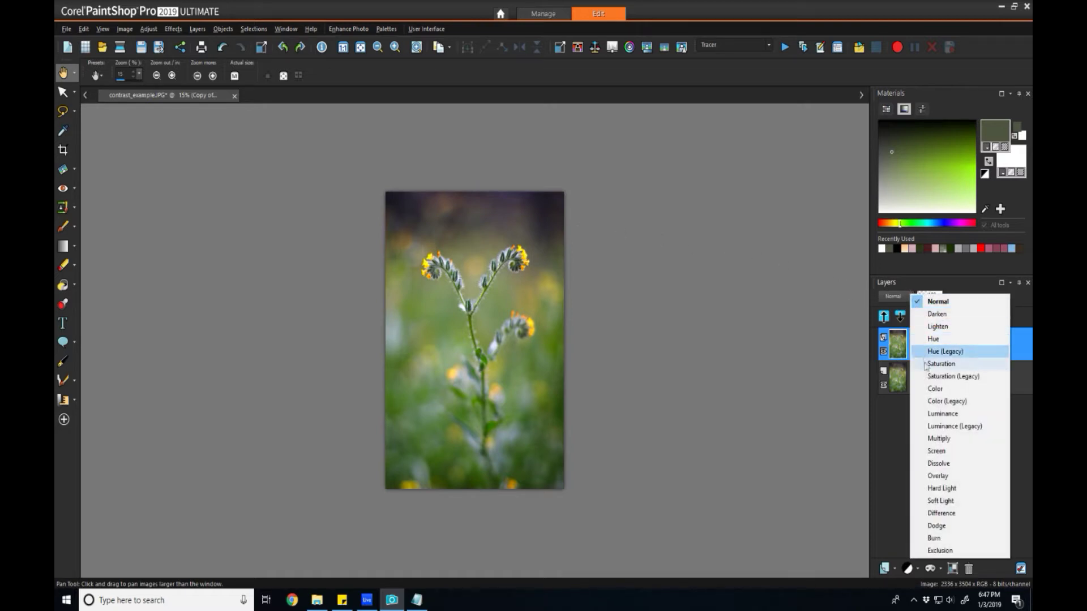
left_click(942, 514)
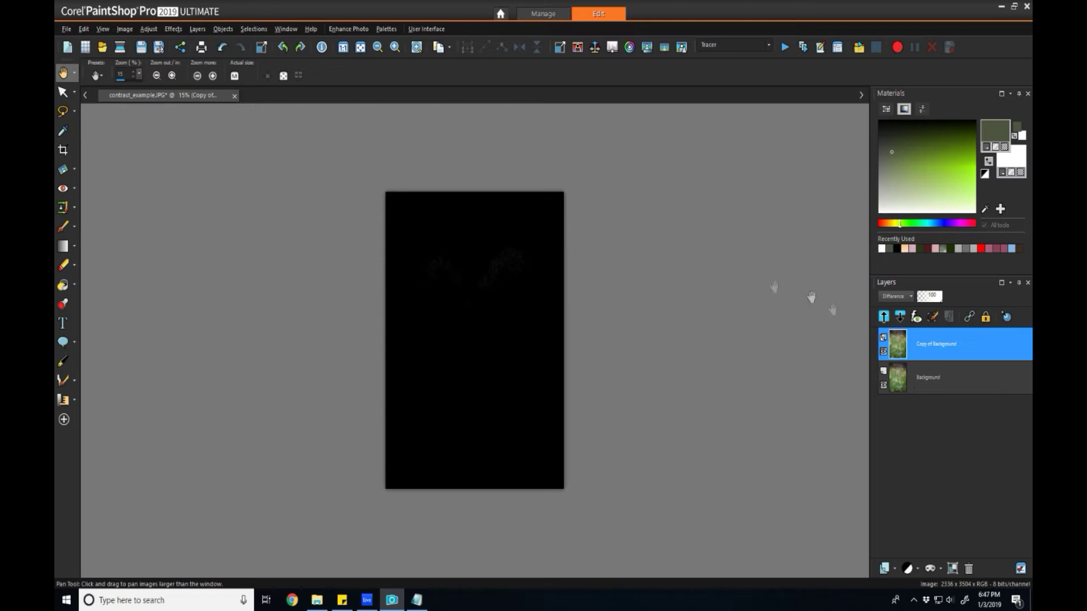
scroll(497, 244, "up", 1)
scroll(512, 210, "up", 5)
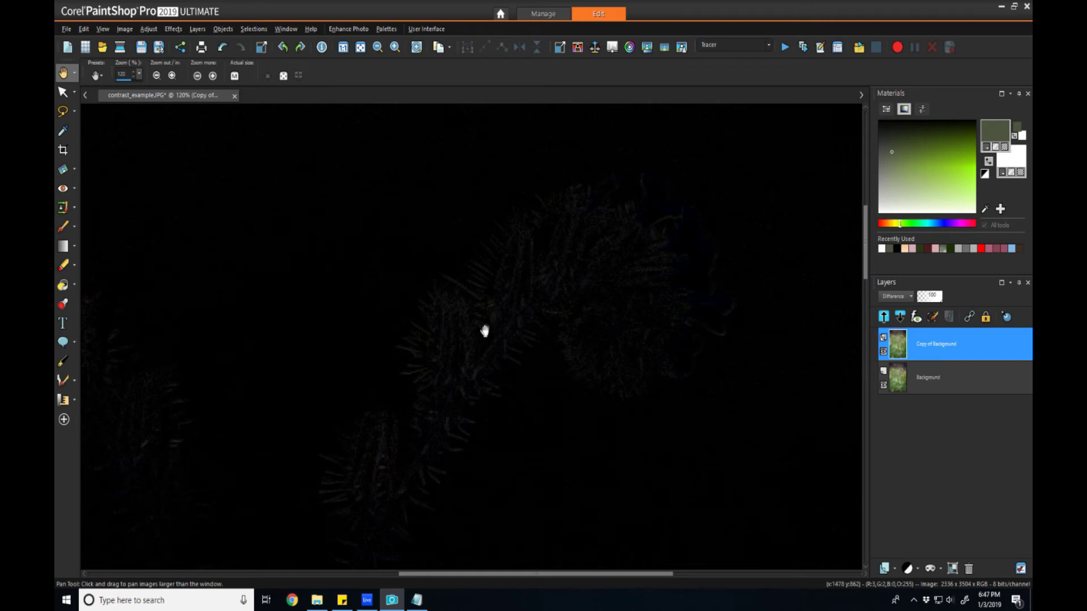
scroll(484, 380, "down", 2)
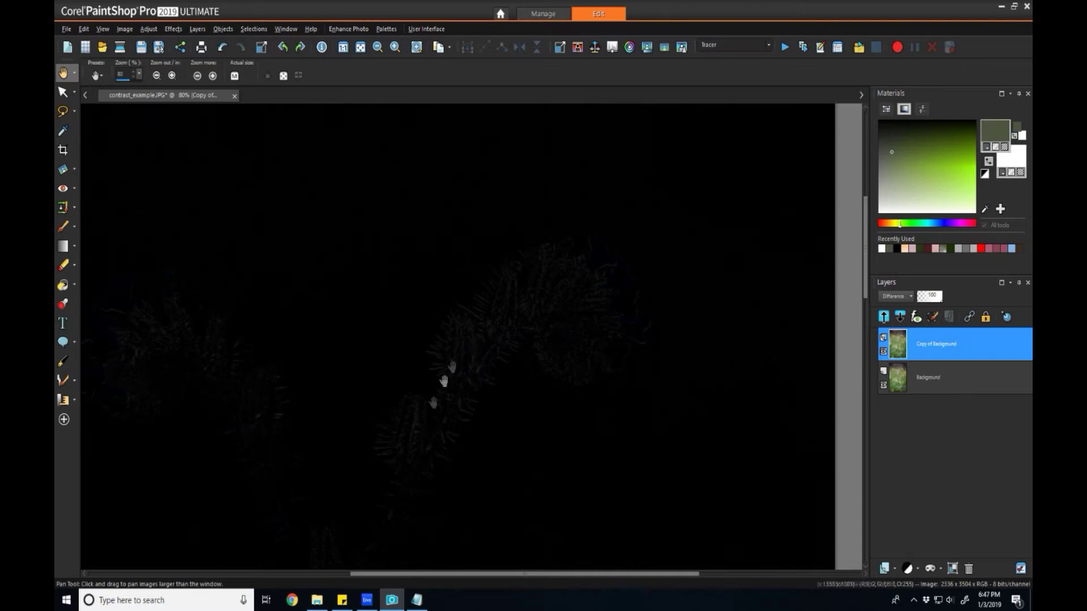
left_click(884, 351)
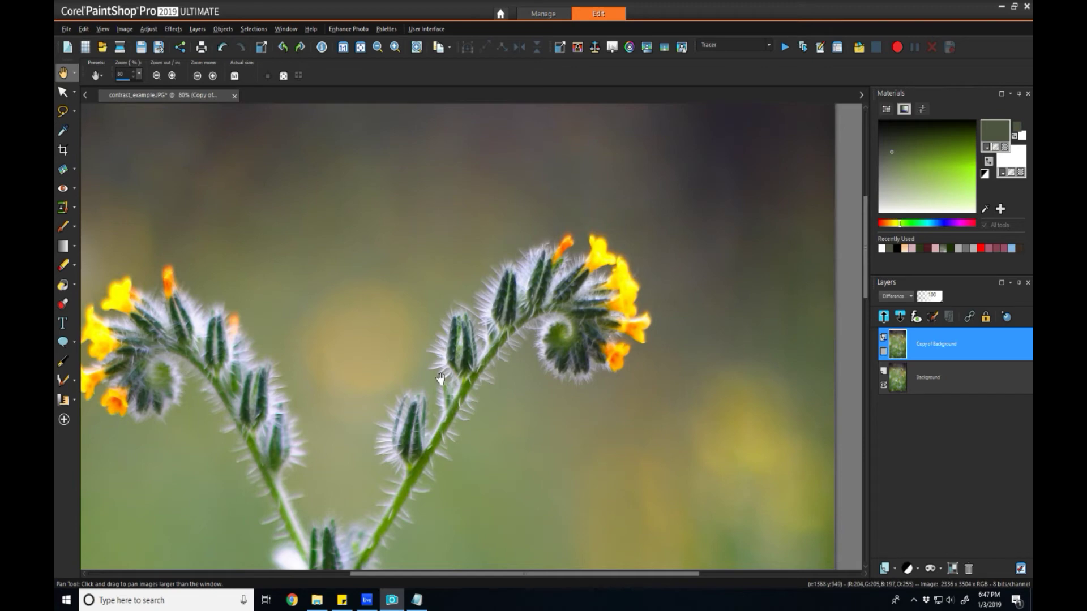
left_click(883, 351)
scroll(391, 434, "down", 5)
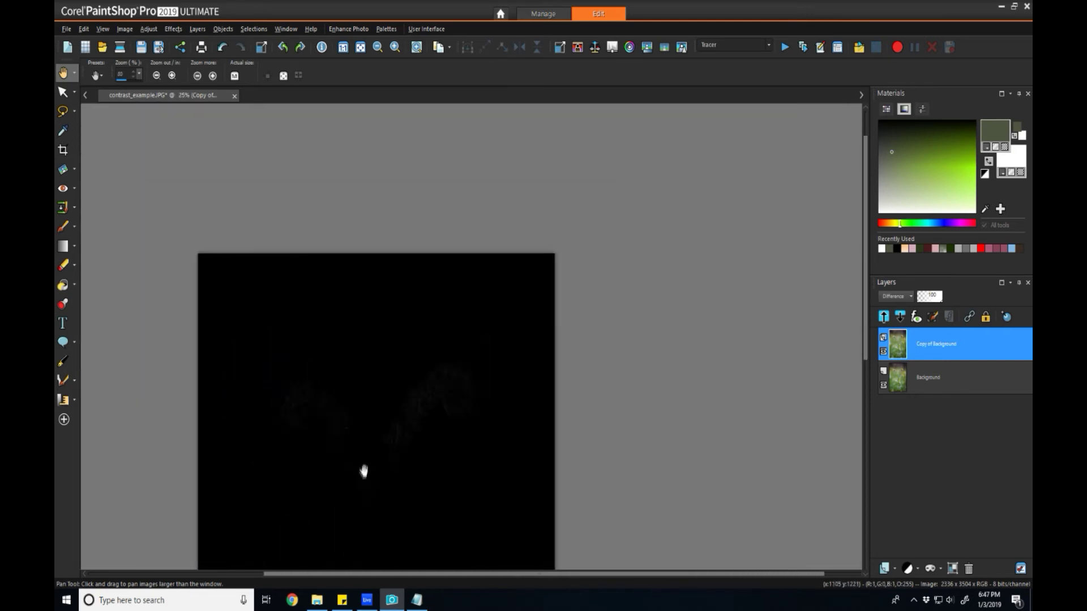
scroll(357, 507, "down", 1)
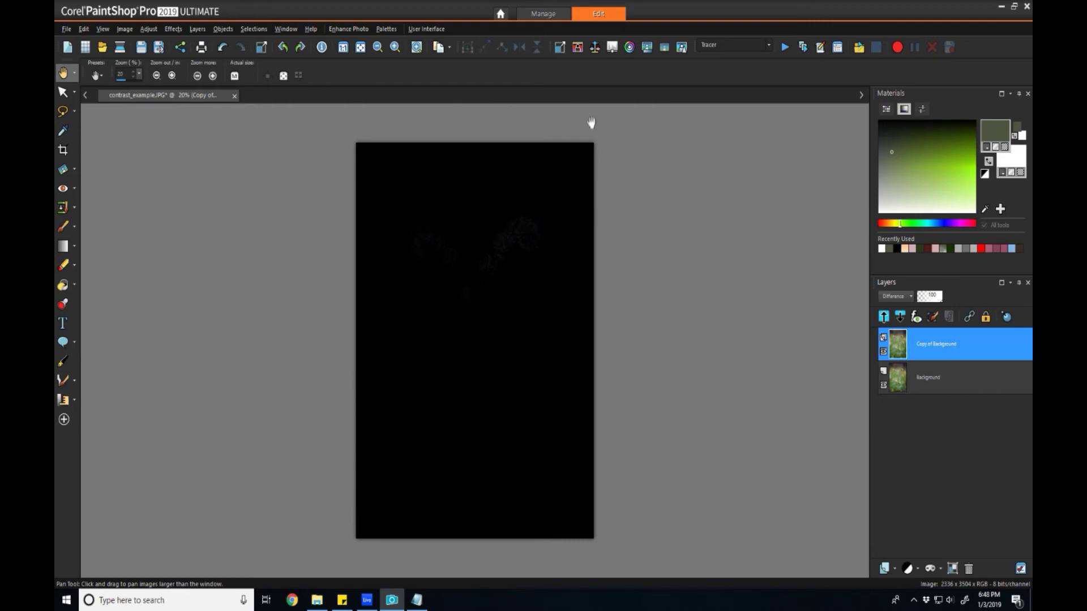
scroll(591, 125, "up", 4)
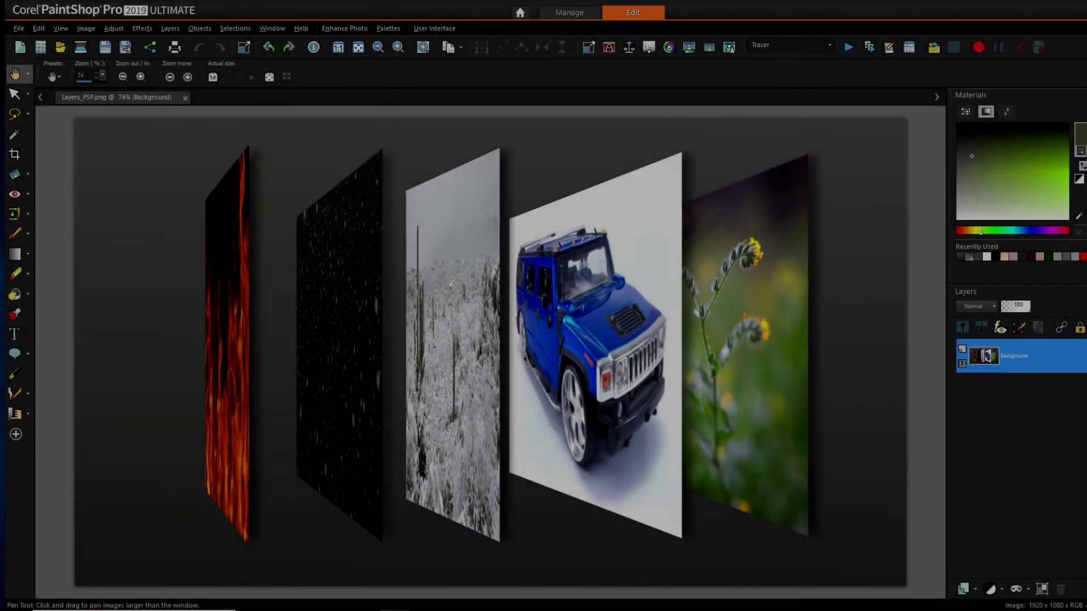